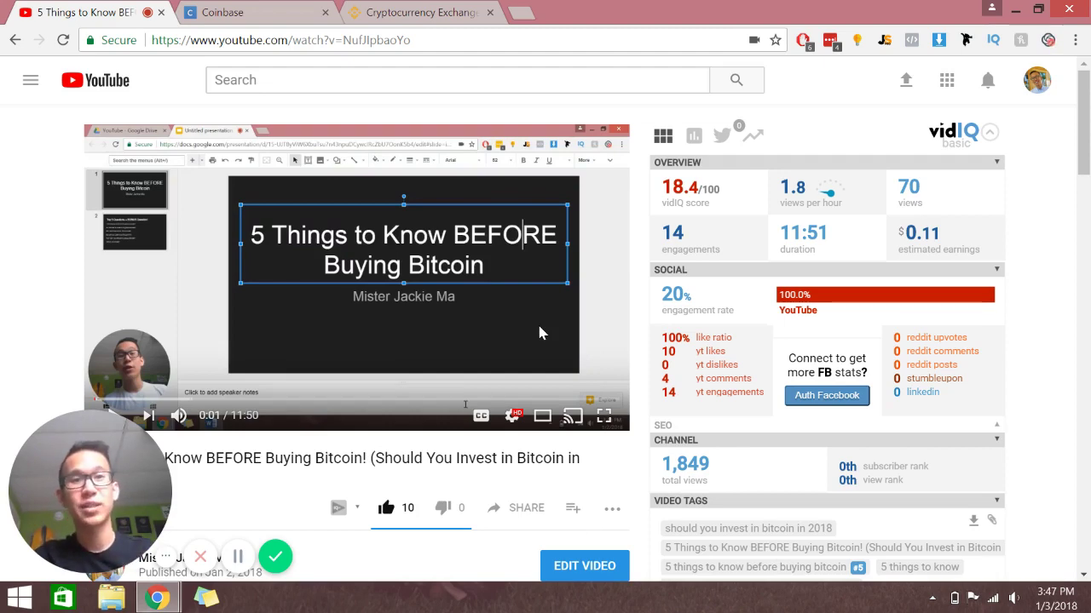
Step: Expand the Bitcoin video's description and examine its topic list and the Coinbase sign-up link
scroll(538, 332, down, 3)
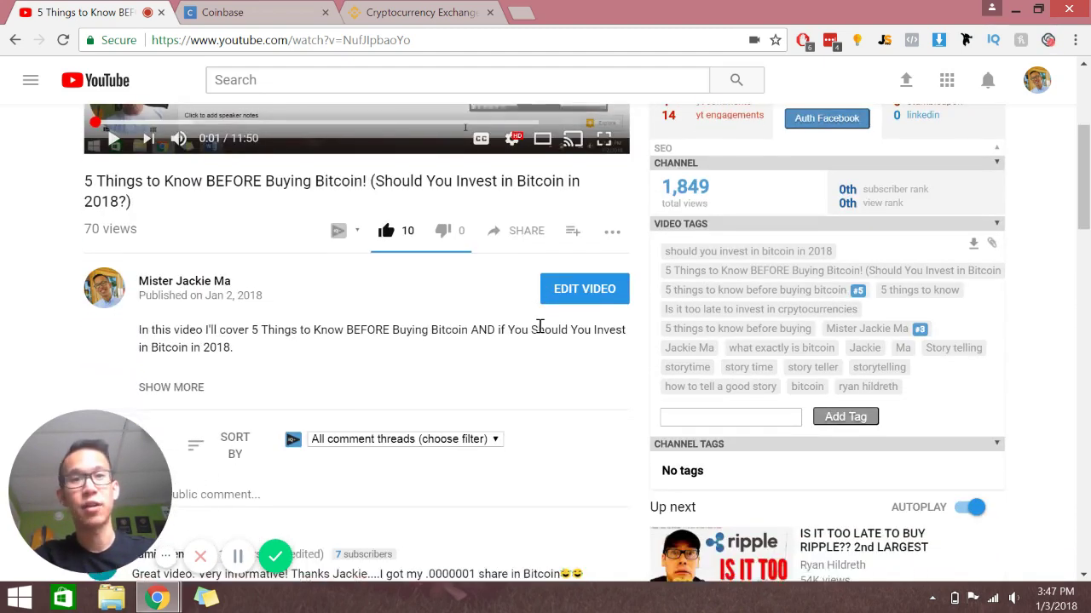
scroll(538, 329, down, 1)
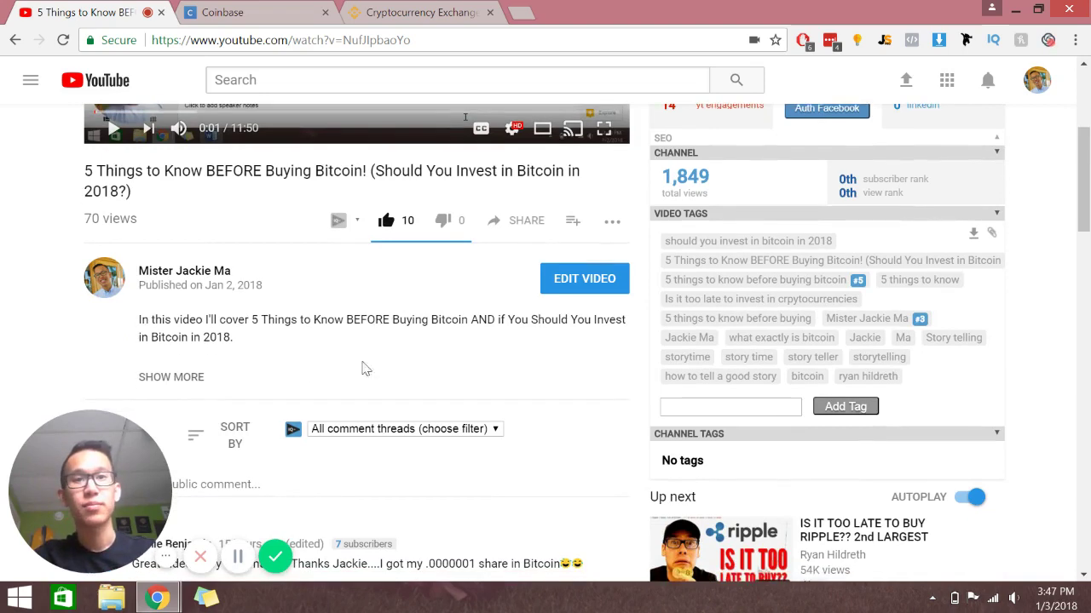
click(195, 380)
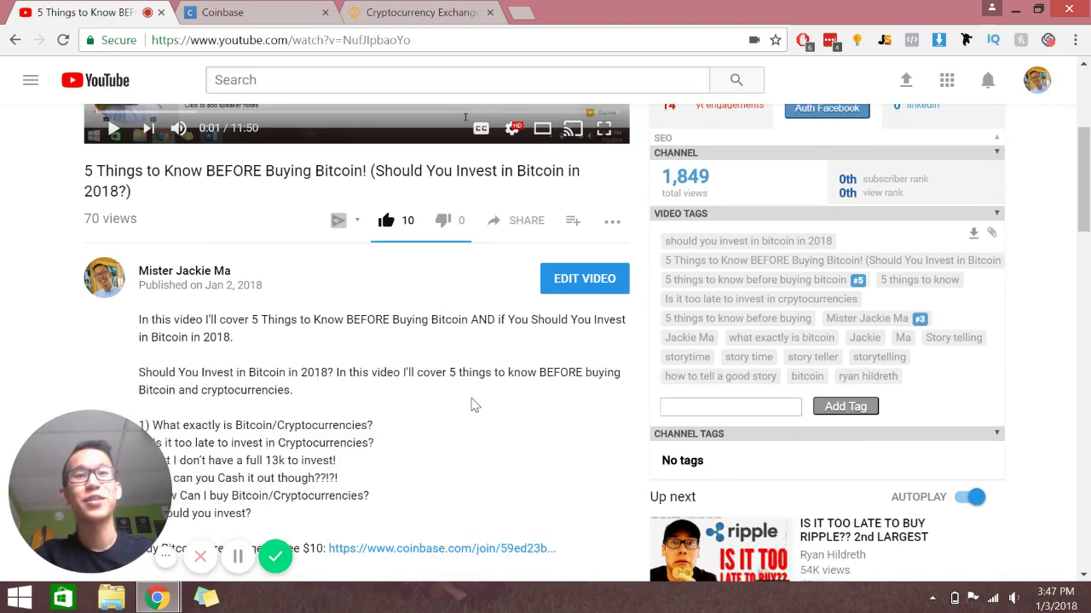
scroll(474, 405, up, 3)
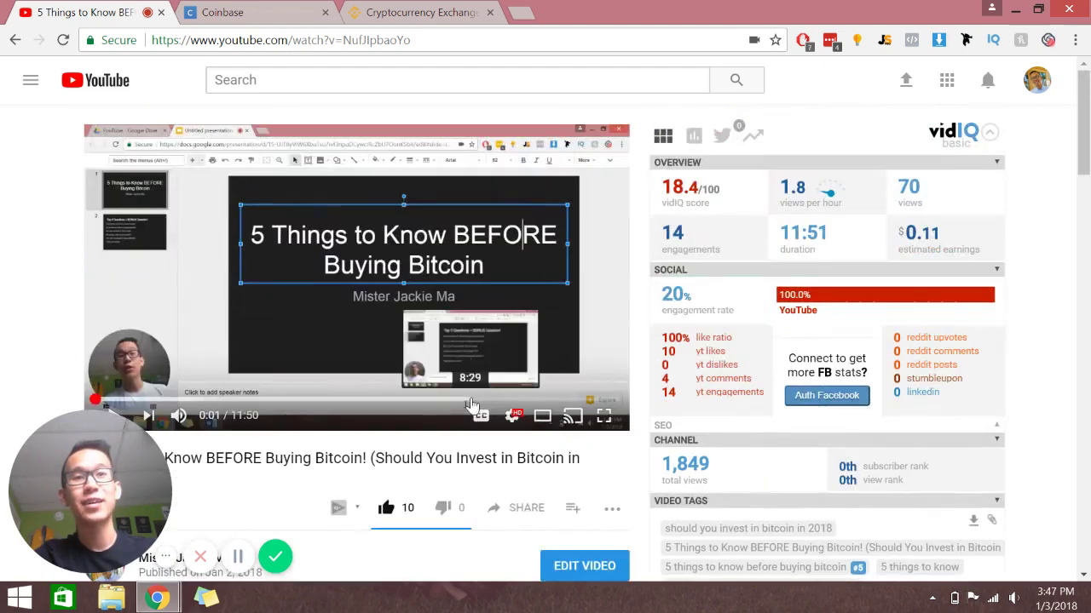
scroll(511, 477, down, 2)
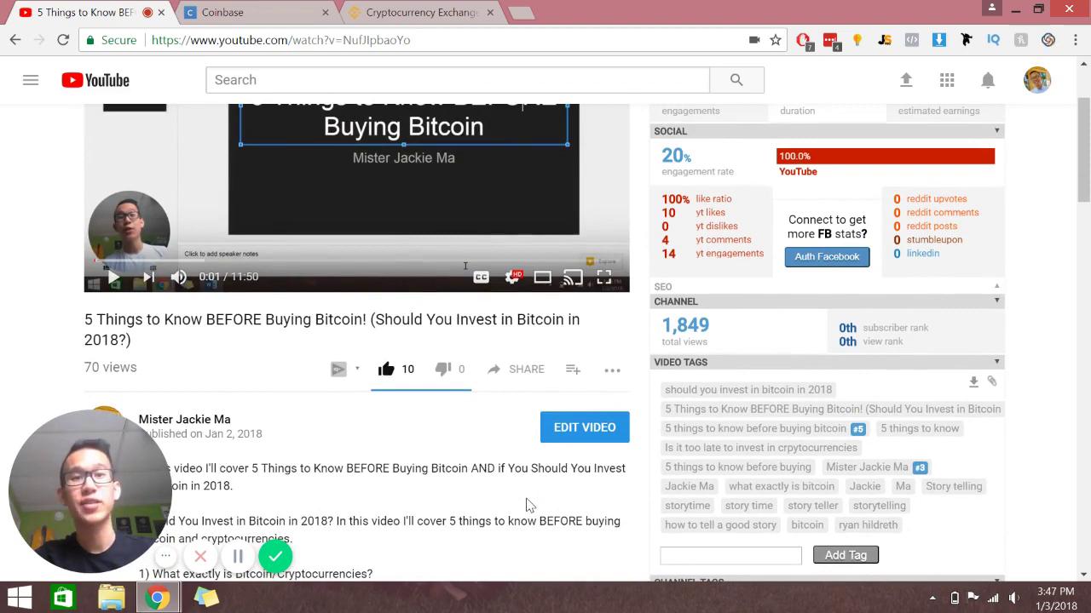
scroll(526, 505, down, 3)
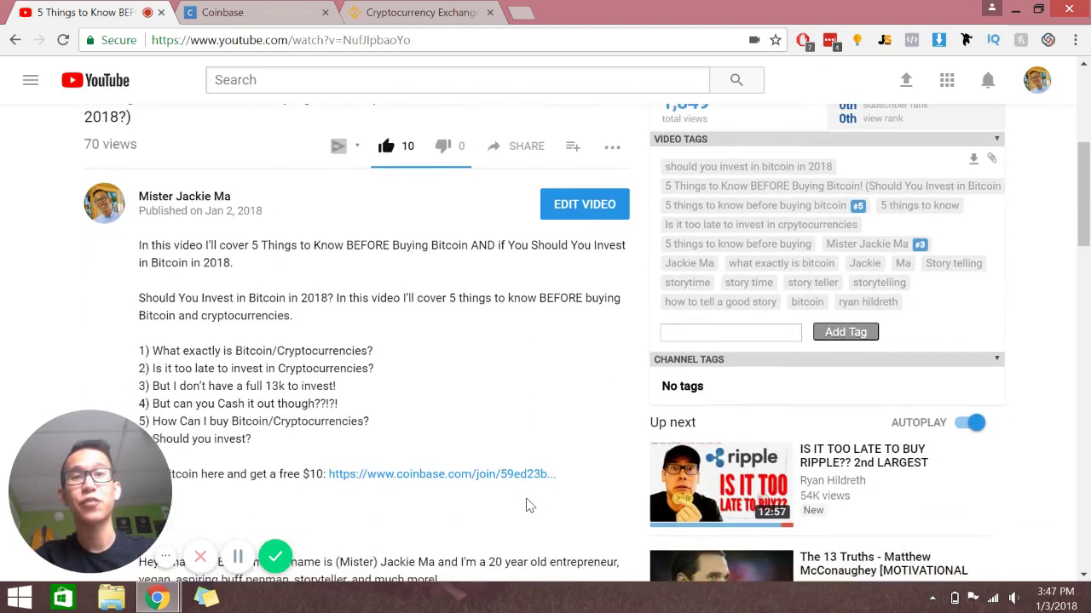
scroll(525, 505, up, 2)
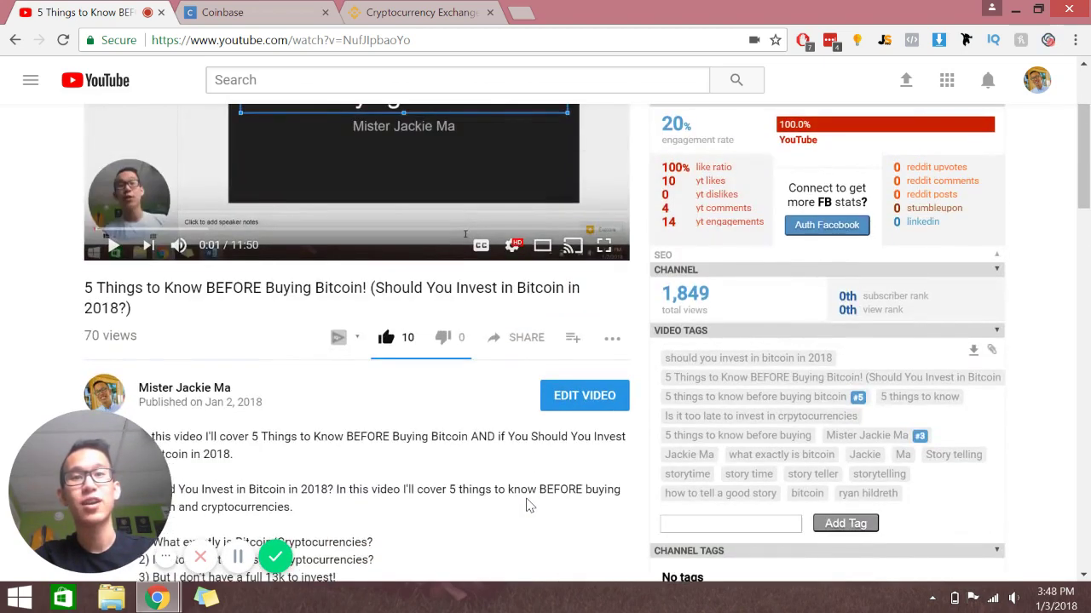
scroll(526, 505, up, 1)
scroll(528, 500, down, 5)
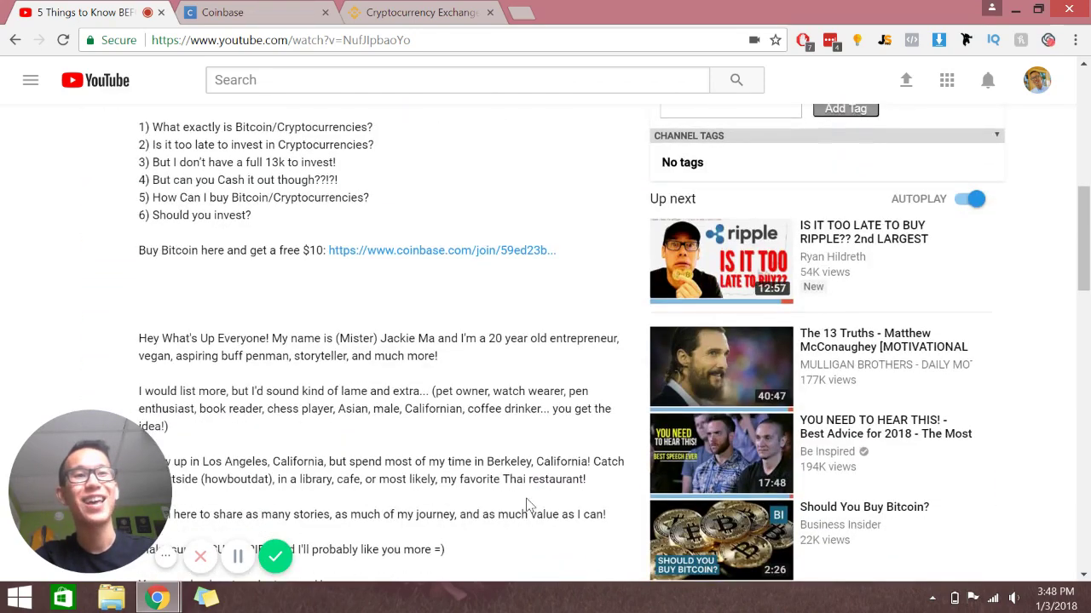
scroll(526, 506, up, 1)
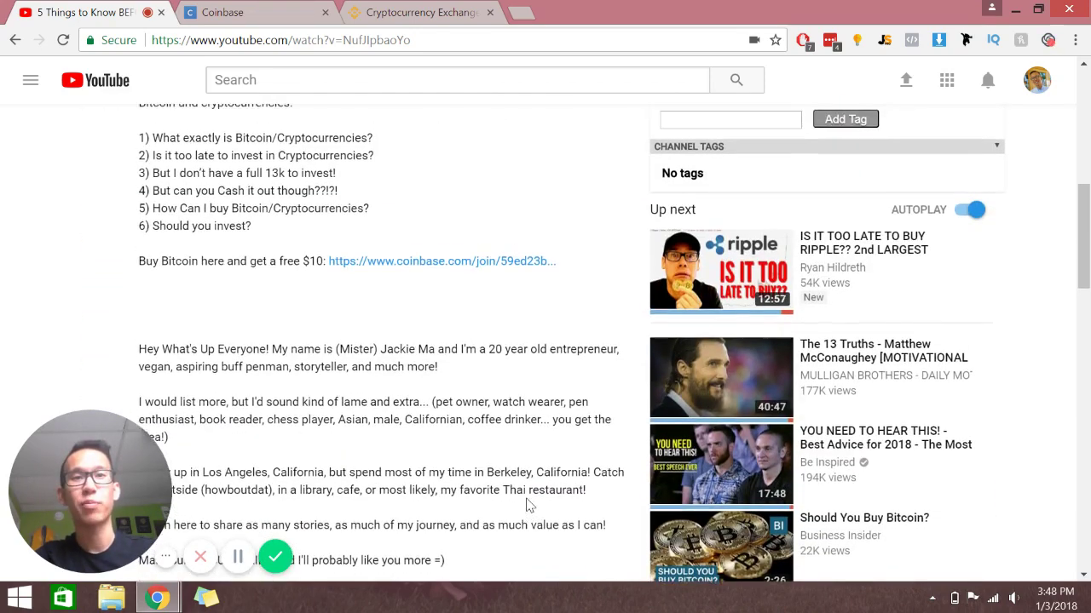
scroll(528, 499, up, 1)
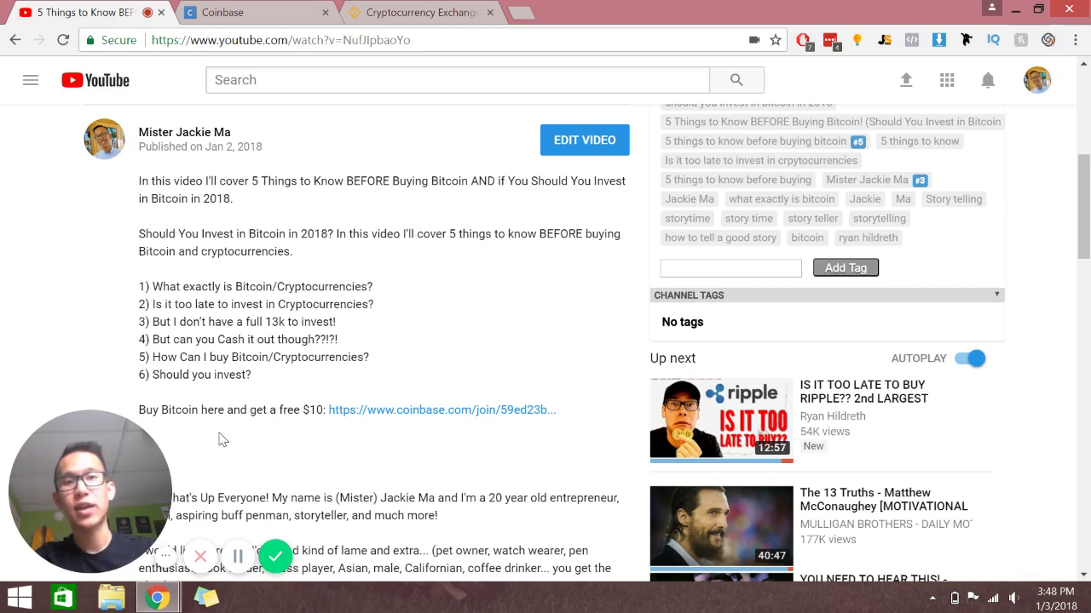
Step: Open the Coinbase link from the video description in a new tab and switch to the Coinbase dashboard
right_click(456, 421)
click(516, 238)
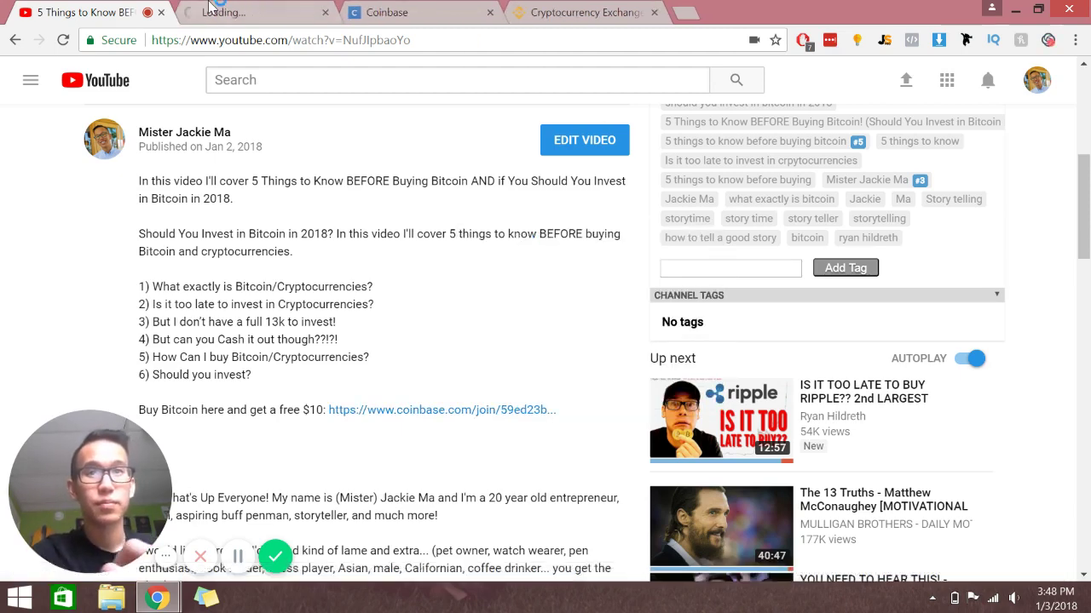
click(210, 6)
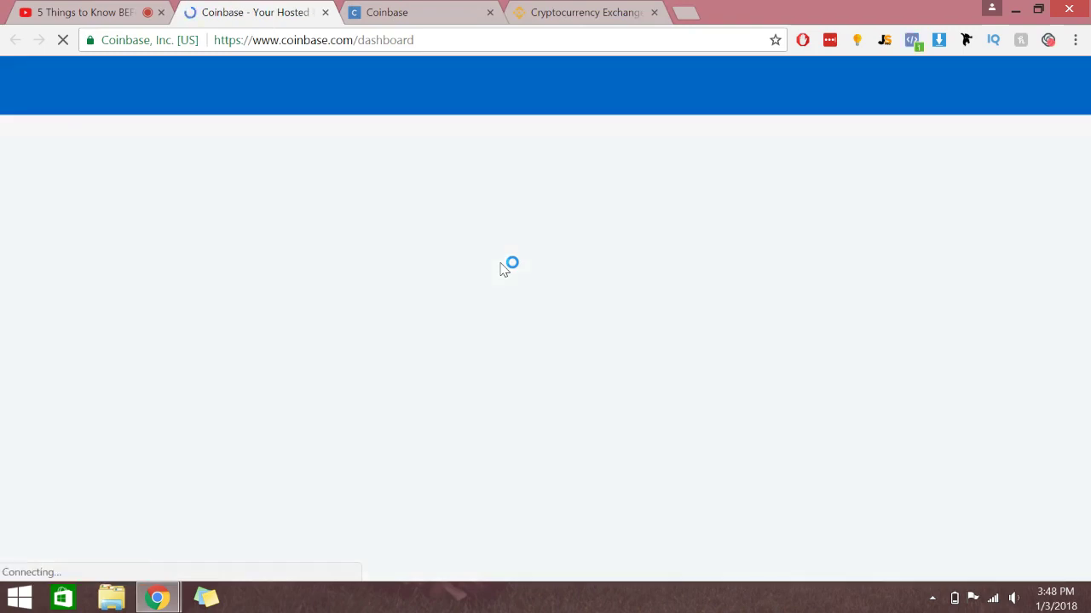
click(129, 10)
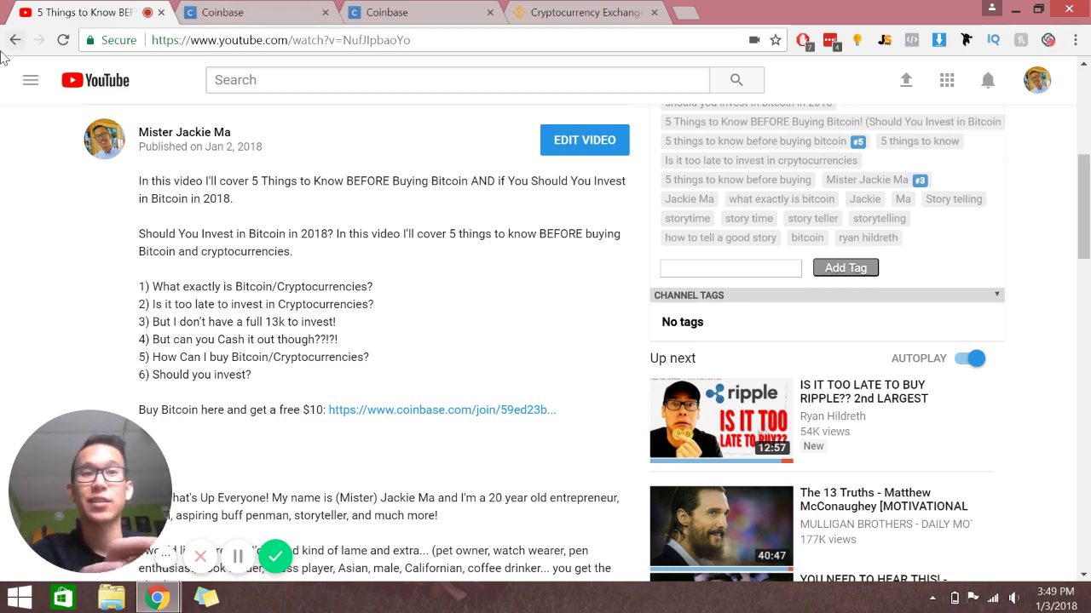
click(203, 11)
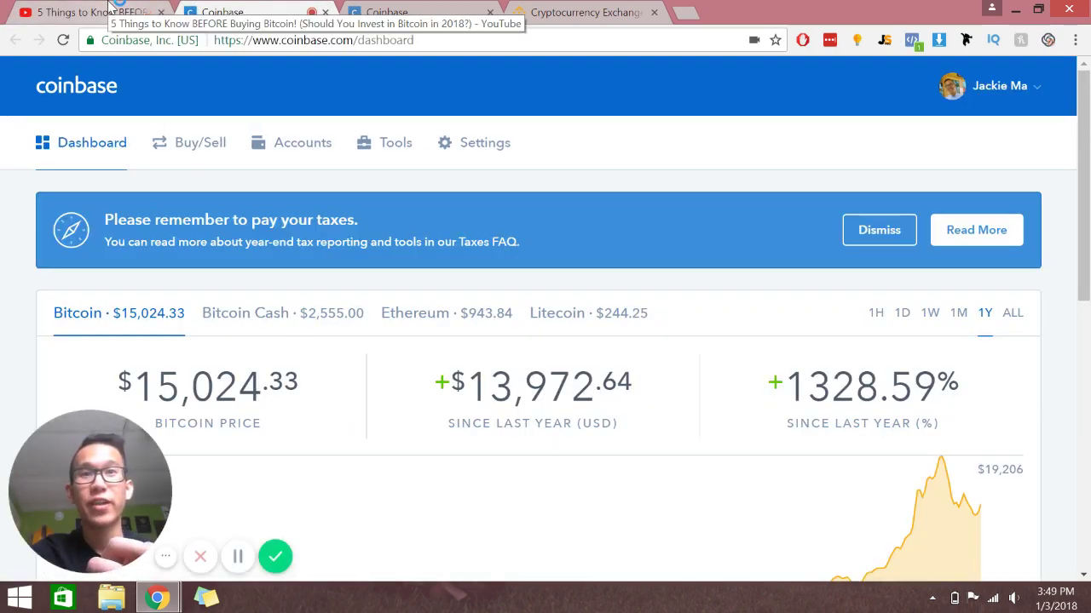
click(118, 8)
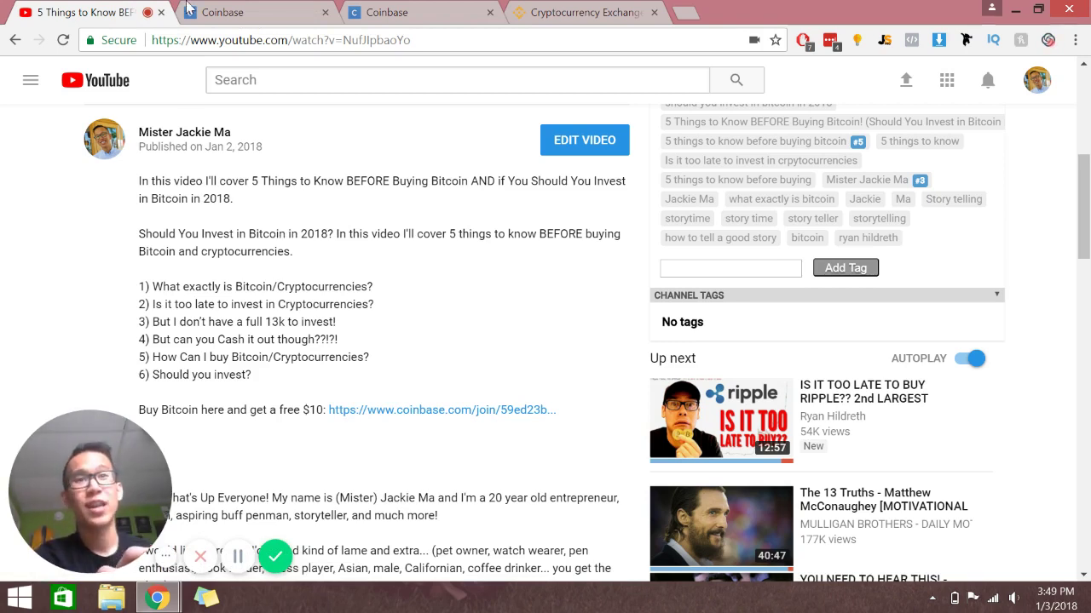
click(249, 9)
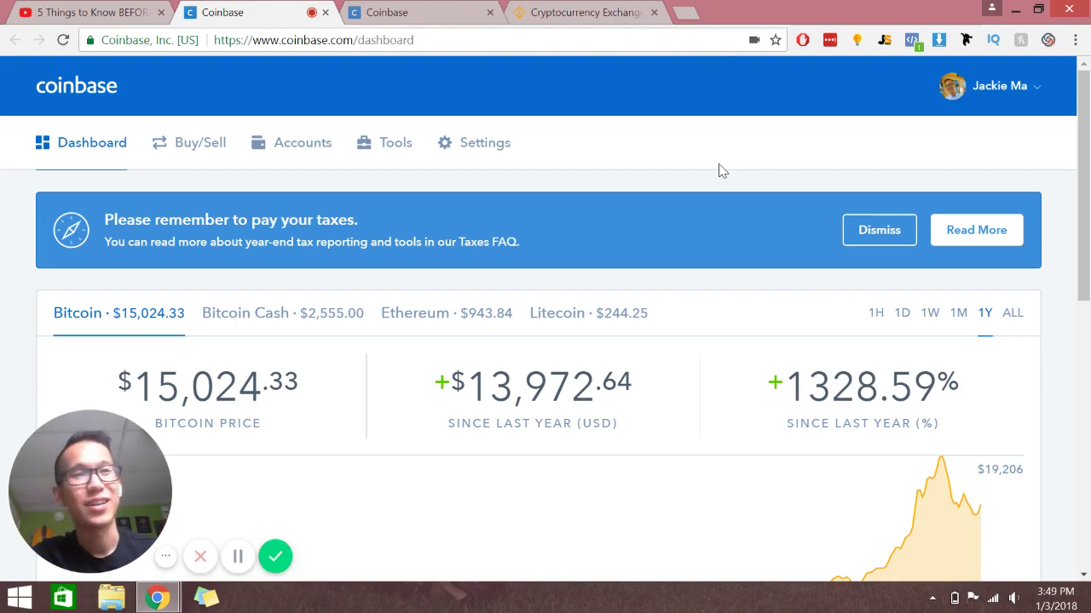
Step: Examine the one-year Bitcoin price chart, portfolio and recent activity on the Coinbase dashboard
scroll(718, 171, down, 3)
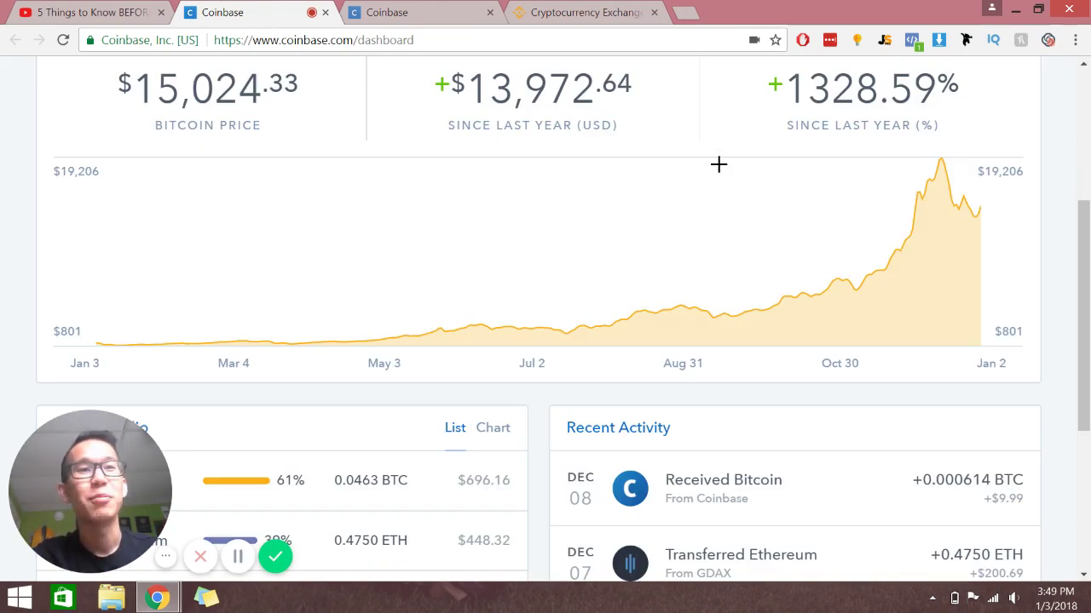
scroll(718, 164, up, 3)
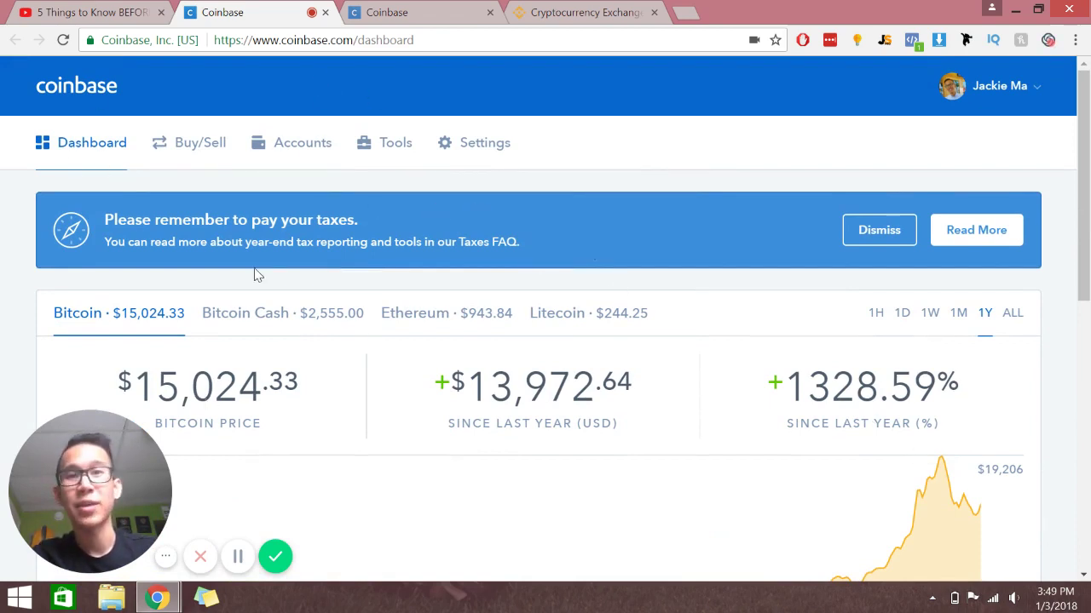
scroll(204, 413, down, 3)
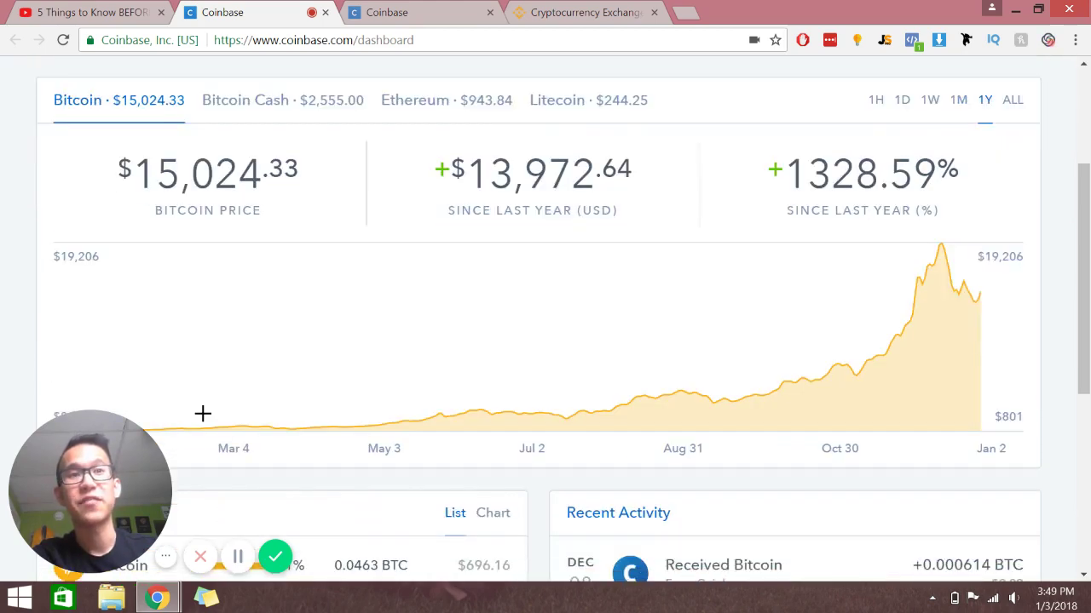
scroll(202, 413, up, 2)
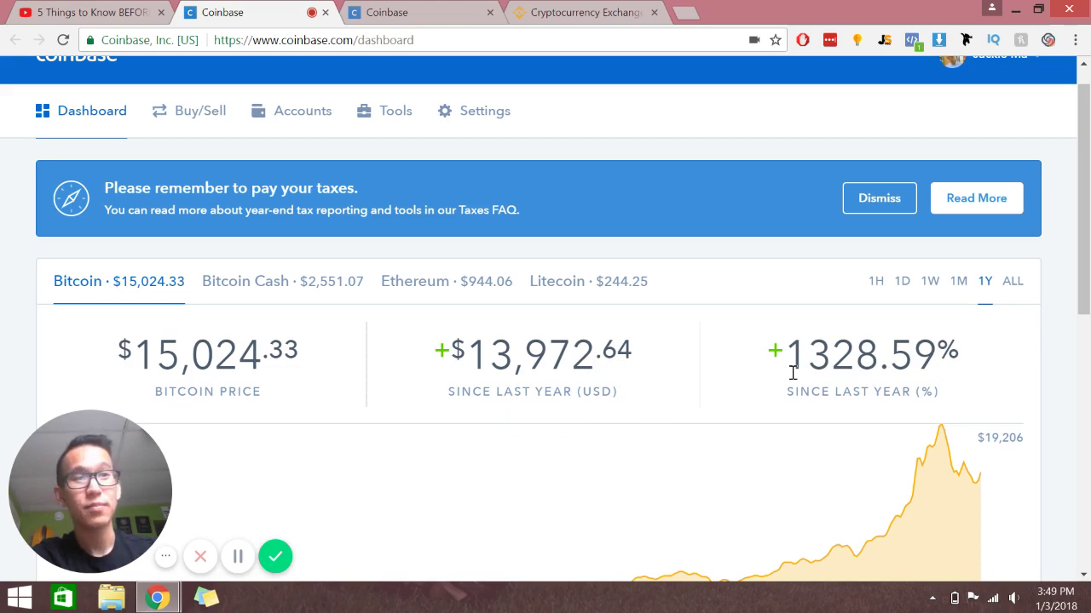
scroll(792, 372, down, 7)
scroll(793, 373, up, 8)
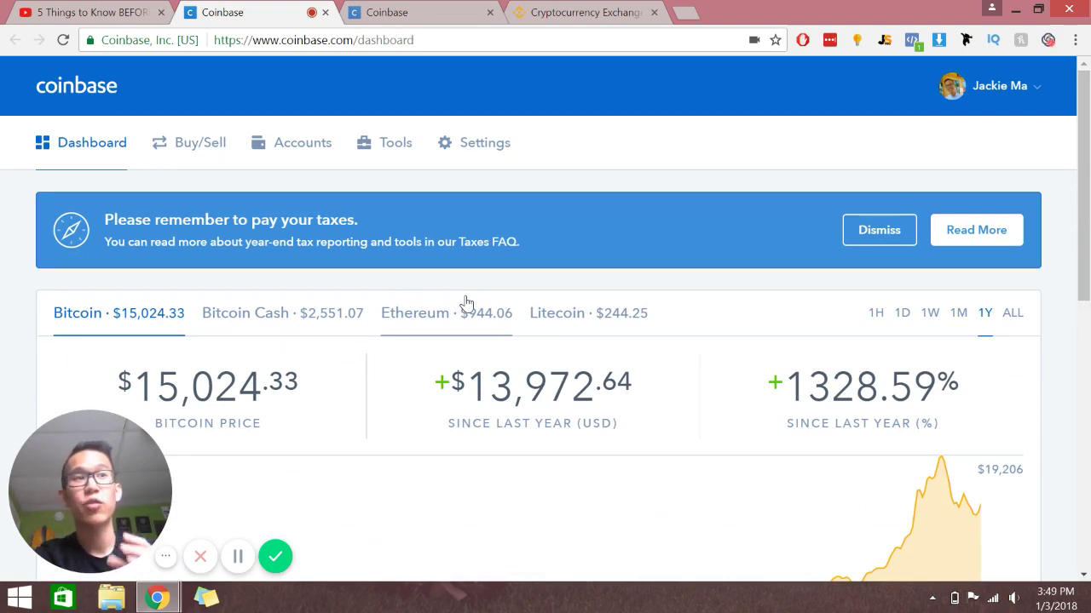
Step: Open the Buy/Sell page in Coinbase and close the duplicate Coinbase tab
click(196, 145)
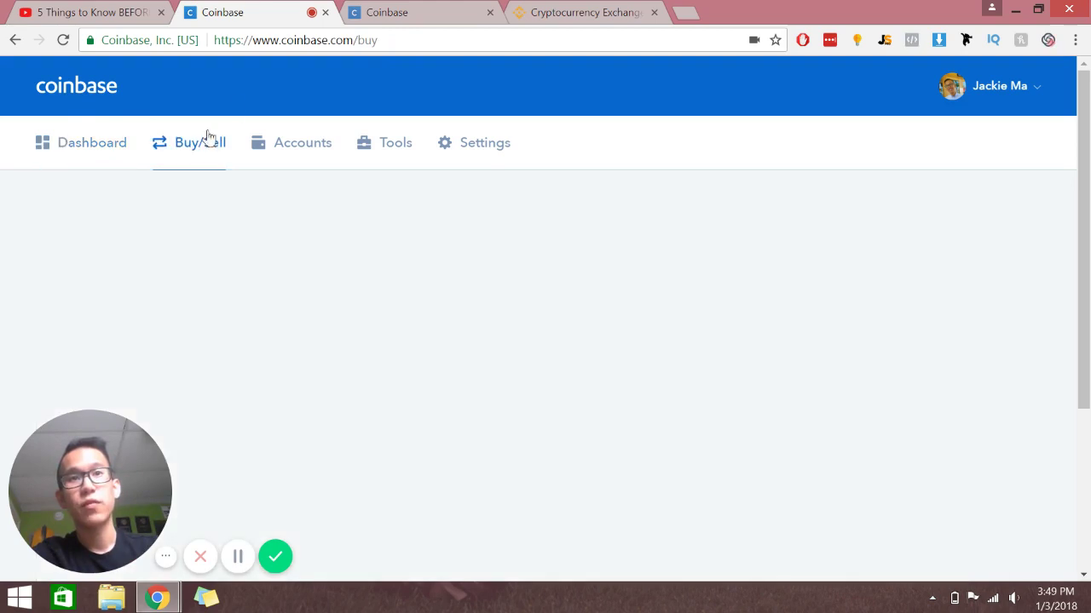
click(481, 10)
click(488, 12)
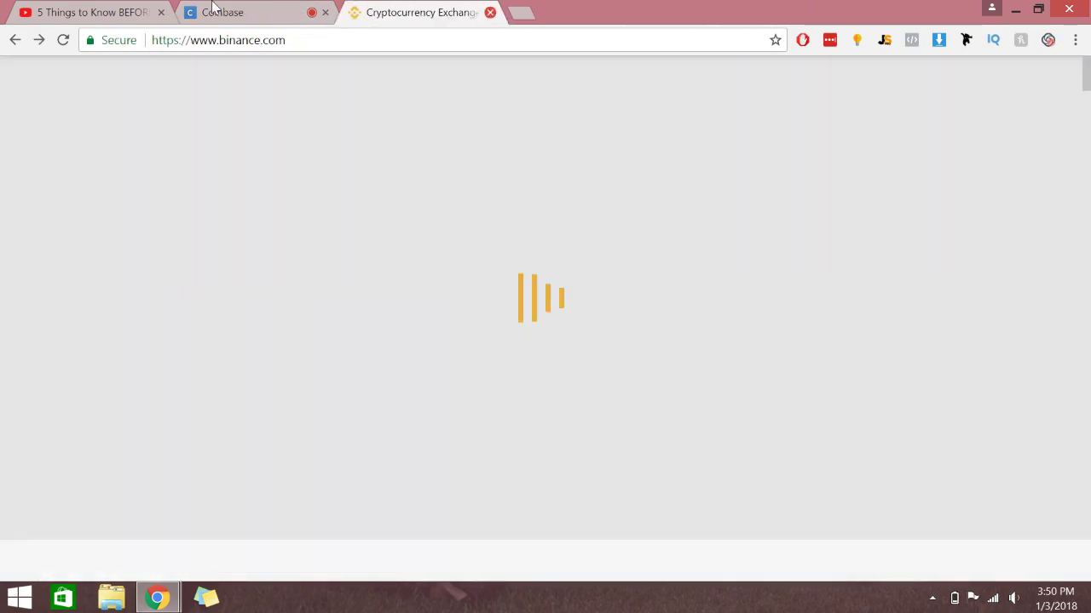
click(221, 12)
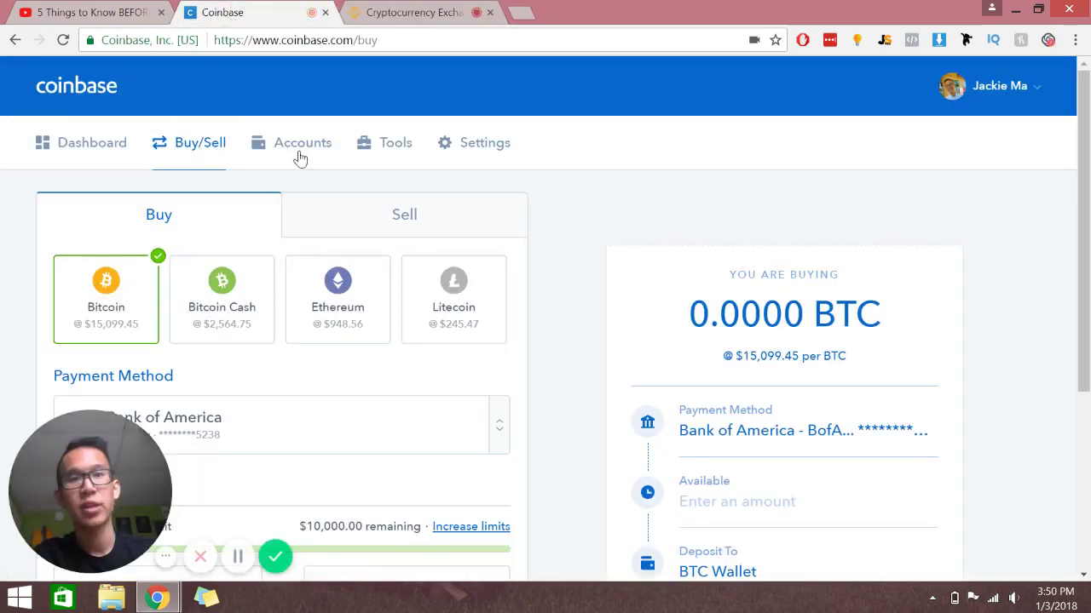
Step: Enter 100 USD as the amount for the Bitcoin purchase paid from the Bank of America account
scroll(517, 189, down, 1)
scroll(517, 189, down, 3)
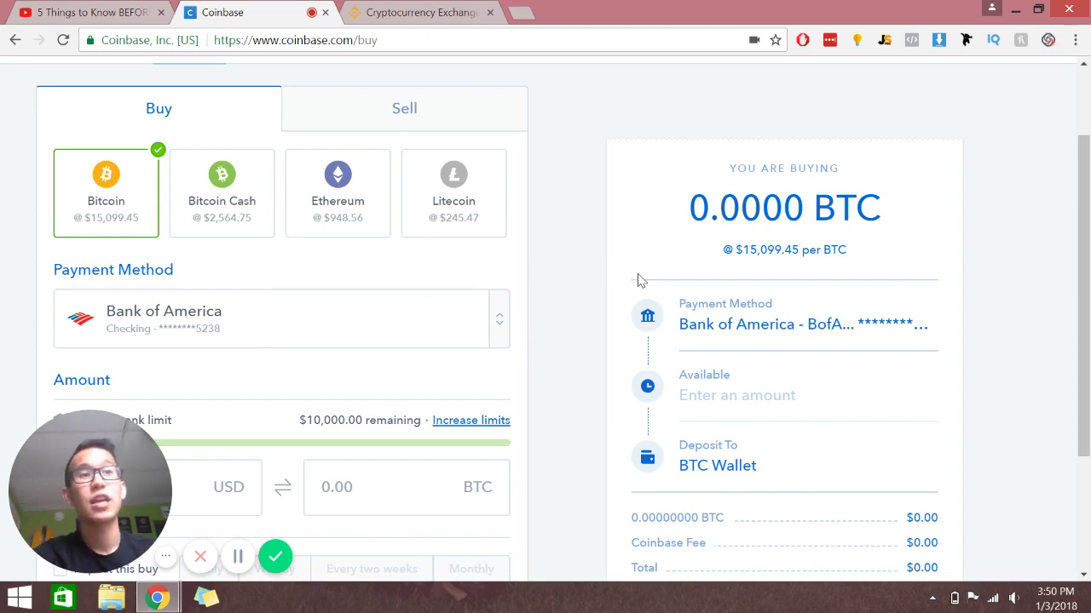
scroll(598, 334, down, 1)
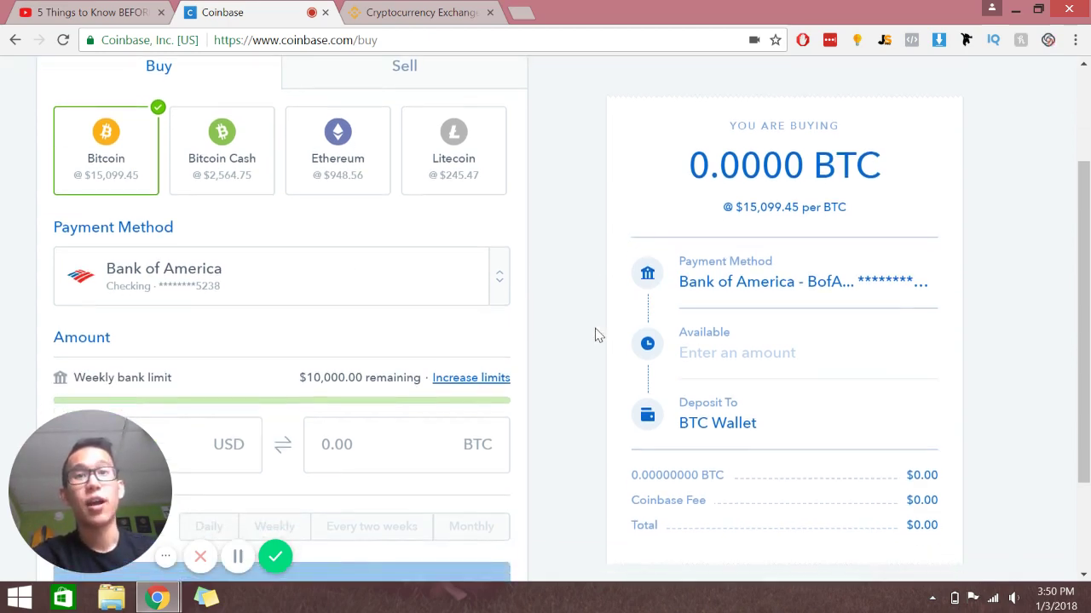
scroll(596, 334, up, 1)
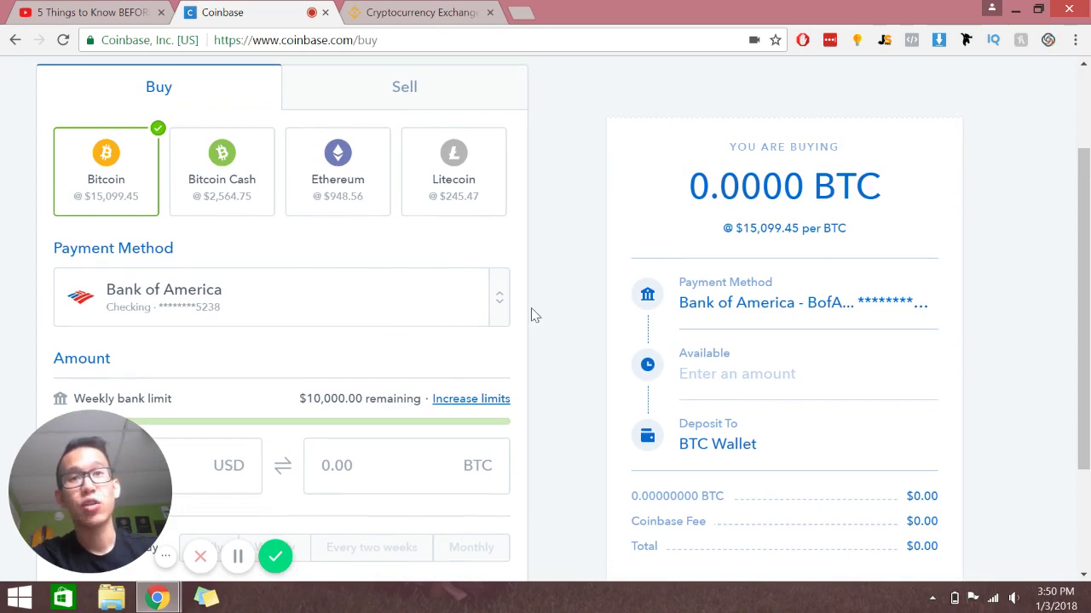
scroll(532, 315, down, 3)
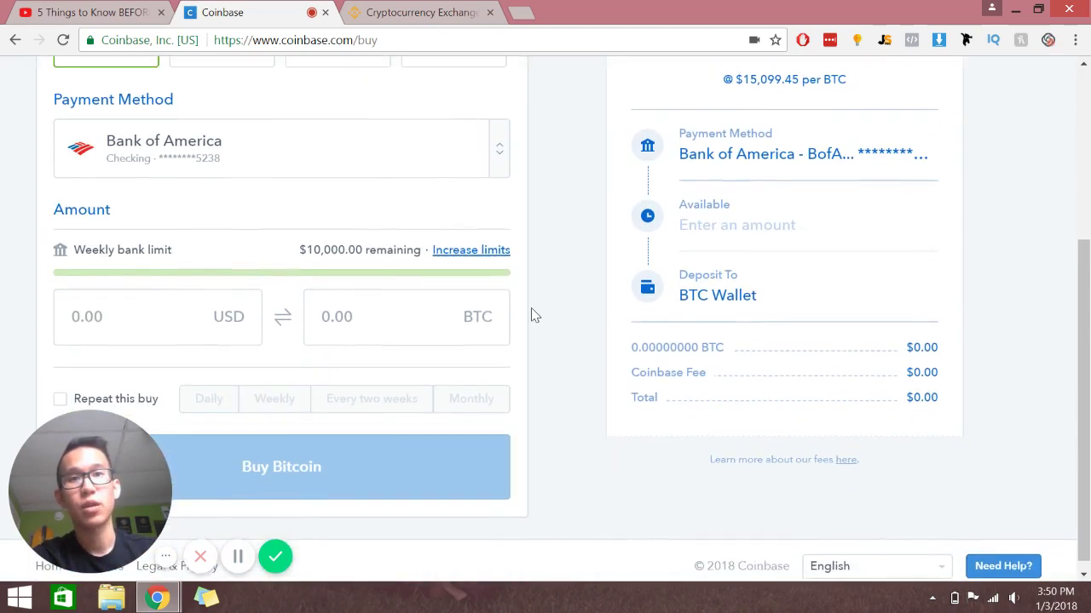
click(201, 299)
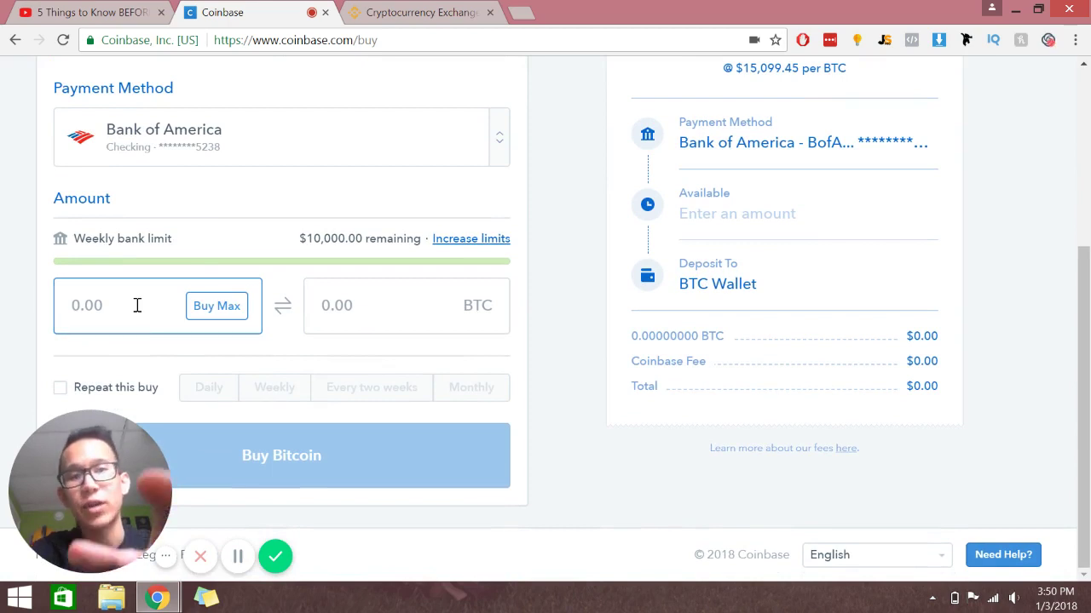
text(100)
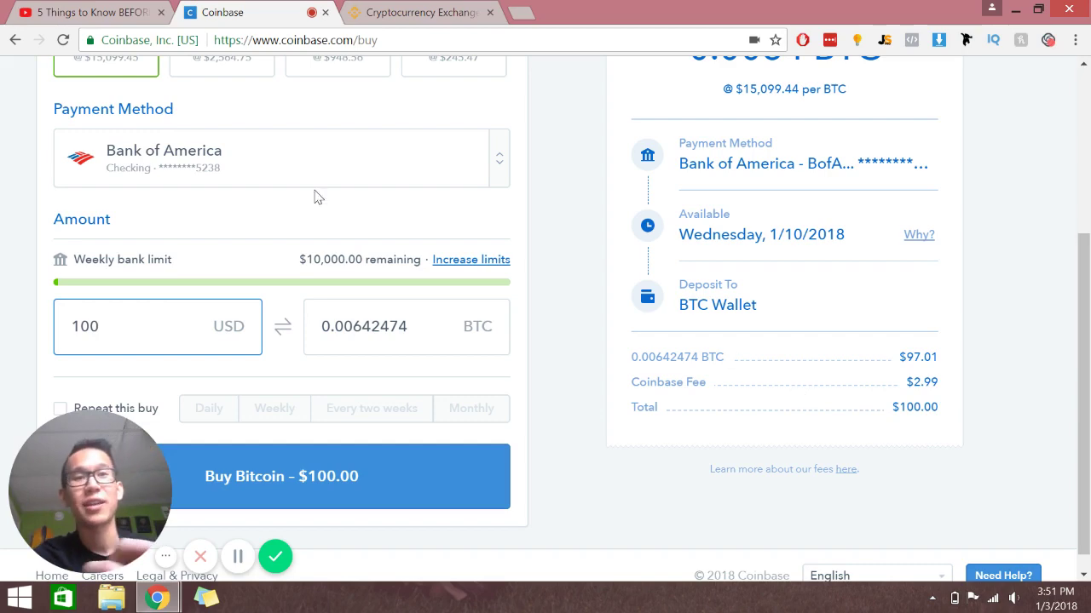
Step: Raise the Bitcoin purchase amount to 1000 USD and check the fee and total in the order summary
scroll(624, 374, down, 1)
scroll(624, 372, up, 2)
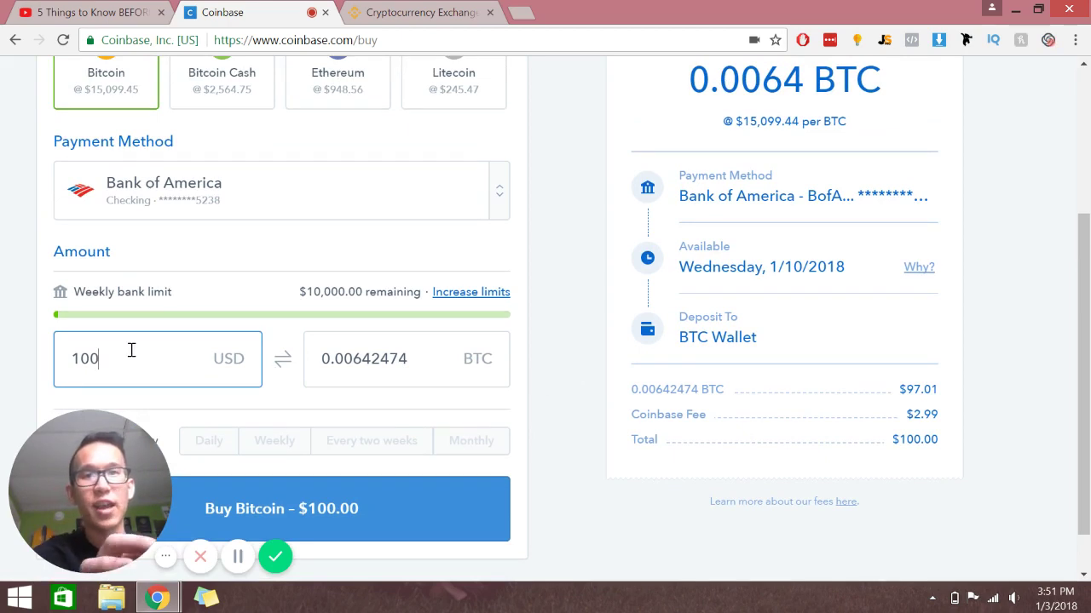
text(0)
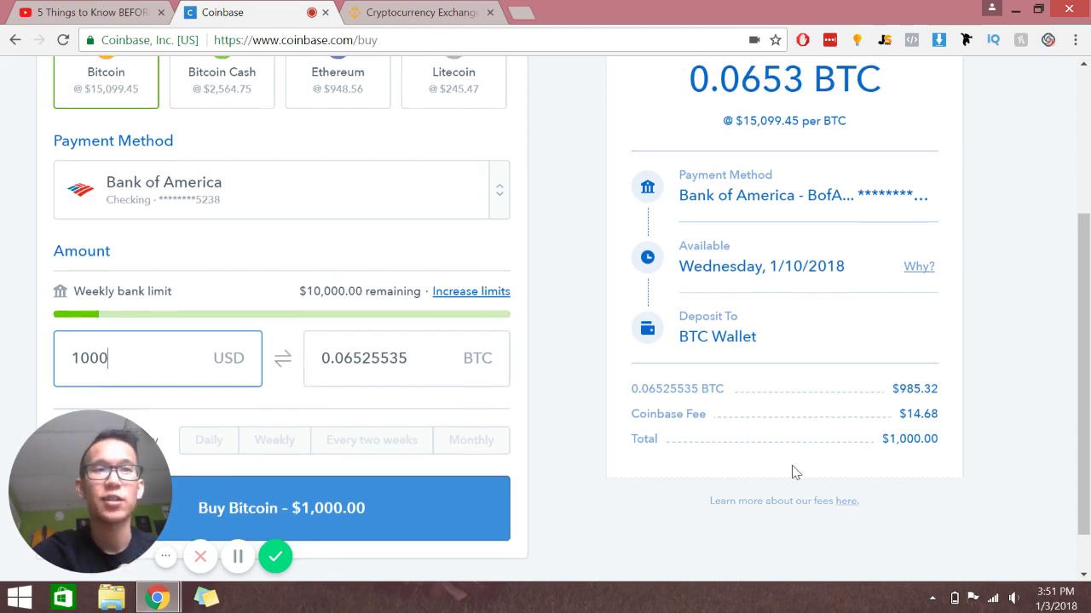
scroll(793, 471, down, 1)
scroll(792, 471, up, 1)
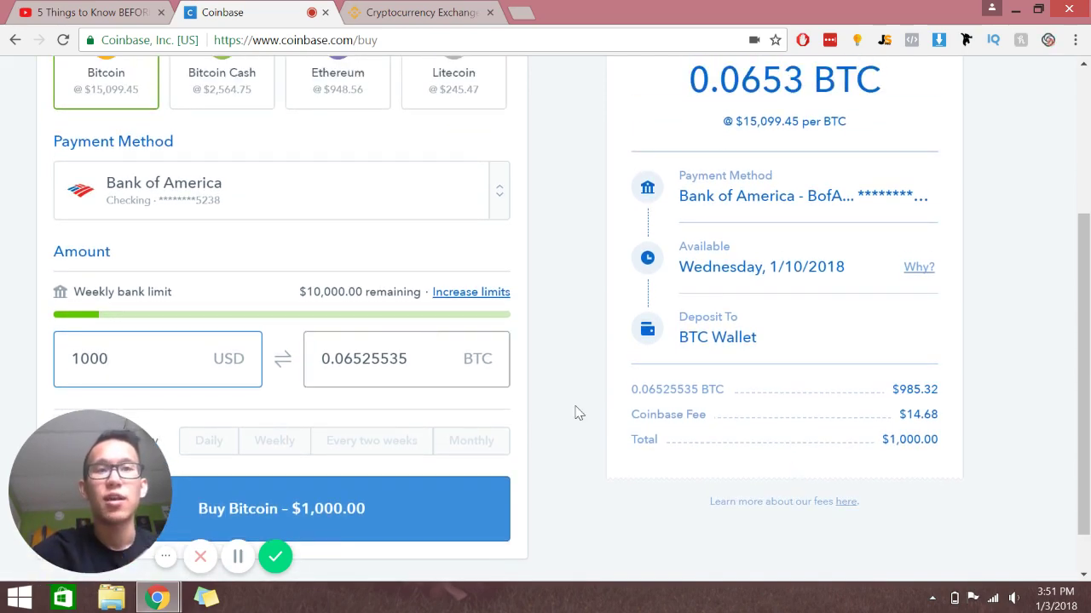
scroll(575, 414, down, 1)
scroll(575, 414, up, 1)
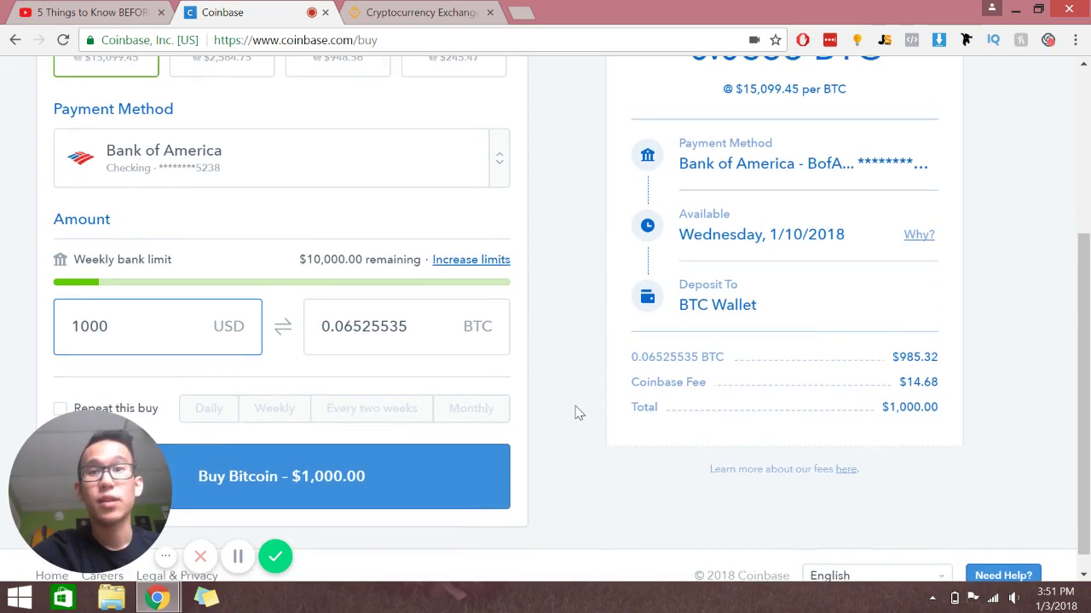
scroll(577, 413, up, 1)
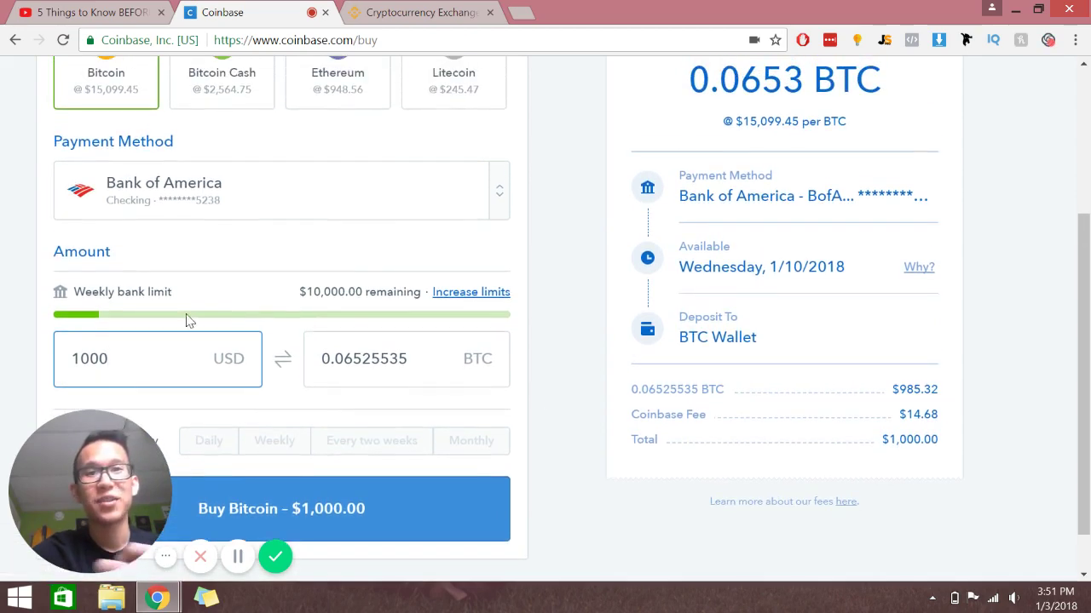
Step: Clear the USD amount of the Bitcoin purchase
key(BackSpace)
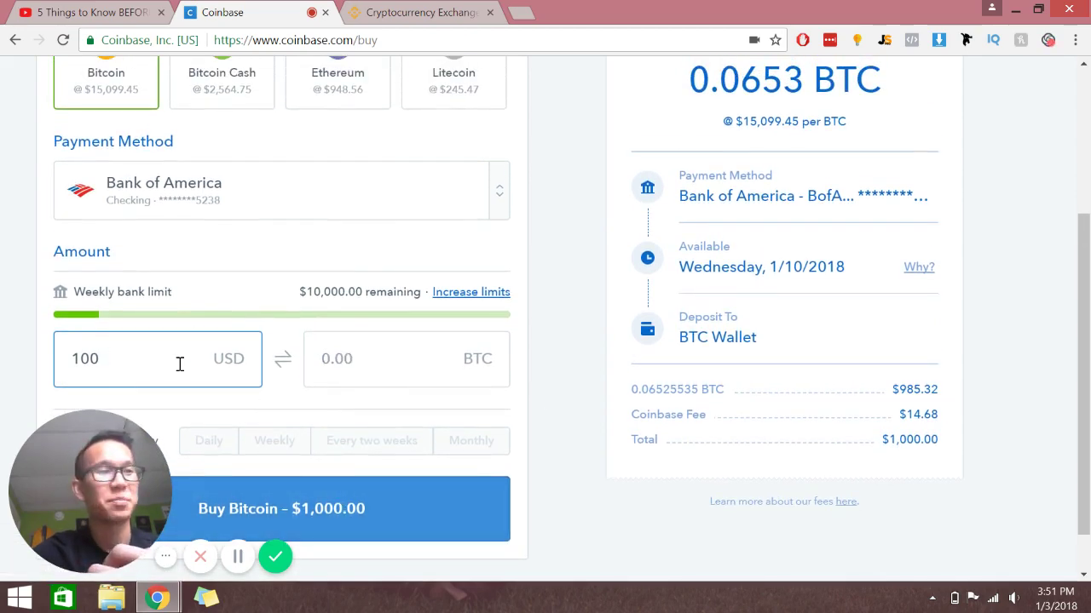
key(BackSpace)
key(BackSpace)
key(BackSpace)
Step: Switch the currency being bought to Ethereum and then to Litecoin, ready for entering a USD amount
scroll(178, 364, up, 2)
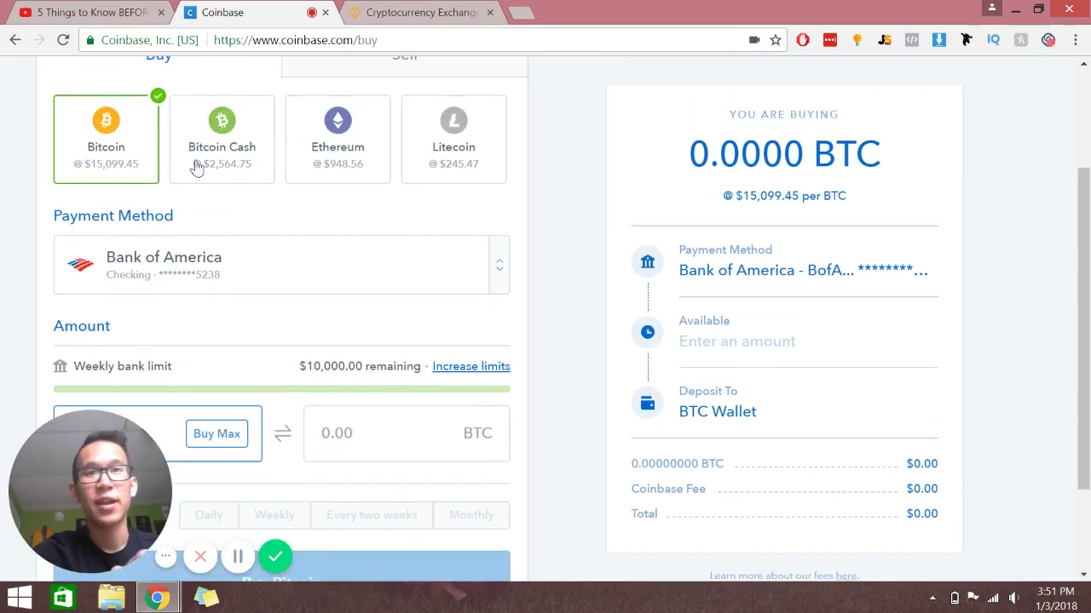
click(309, 161)
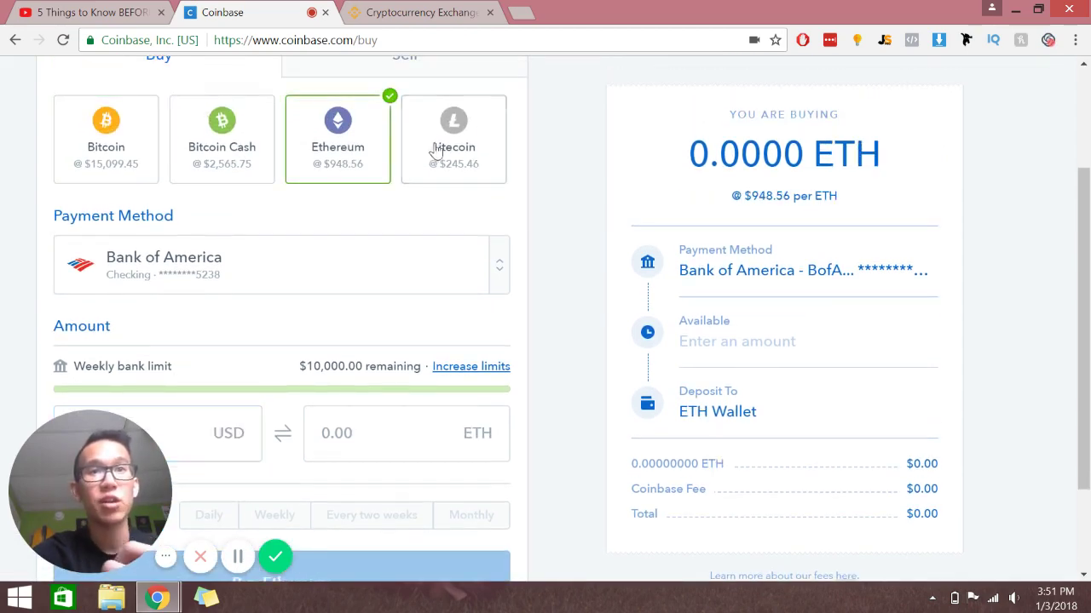
click(436, 151)
scroll(577, 383, down, 3)
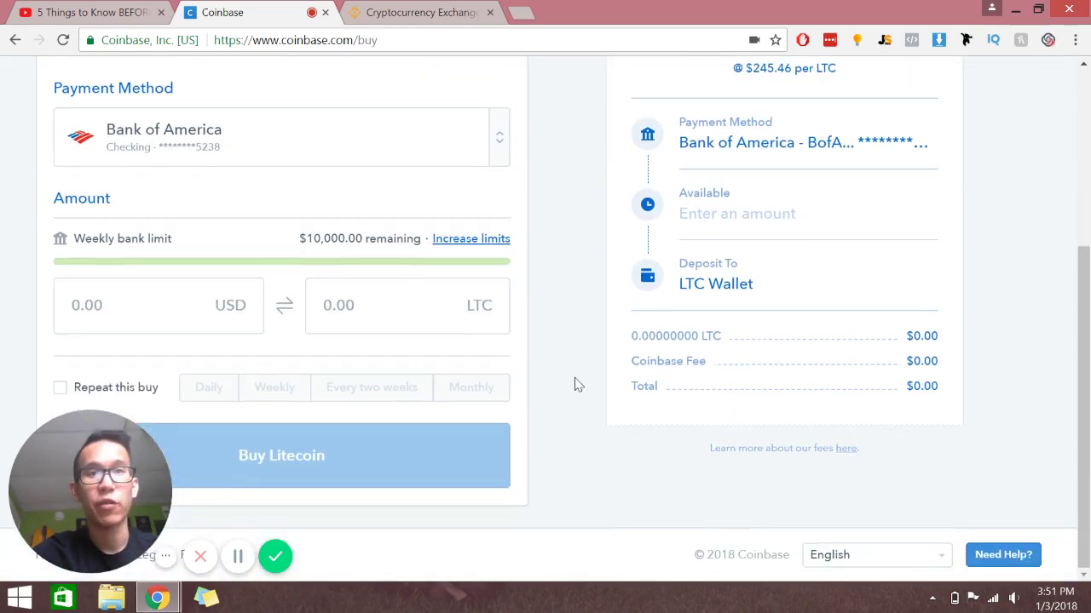
scroll(575, 384, up, 3)
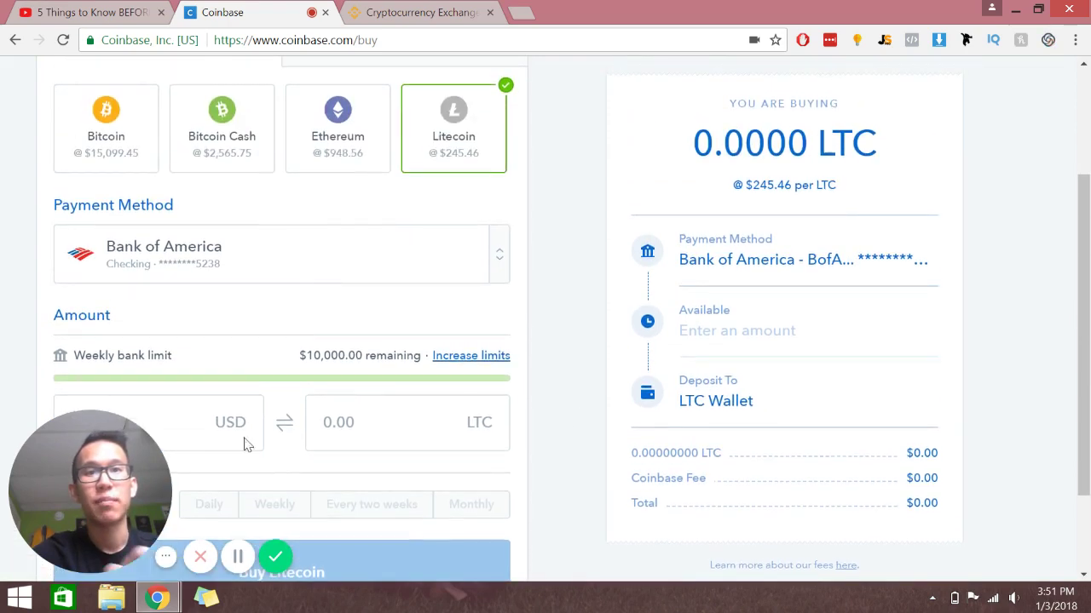
click(190, 446)
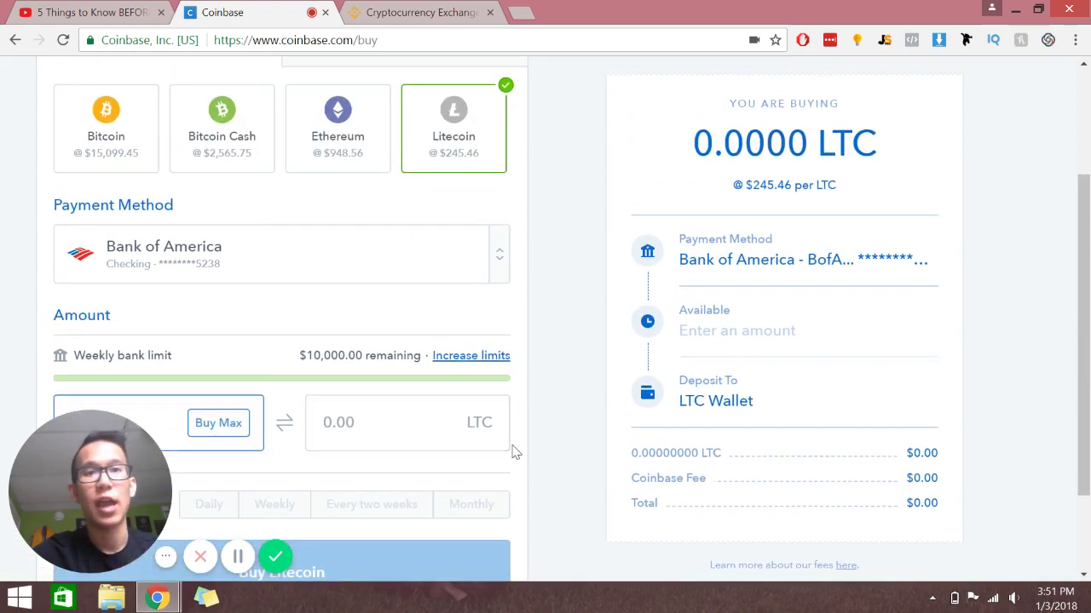
Step: Switch to selling and enter 400 USD as the amount of Bitcoin to sell to the Bank of America account
scroll(511, 450, up, 1)
click(438, 78)
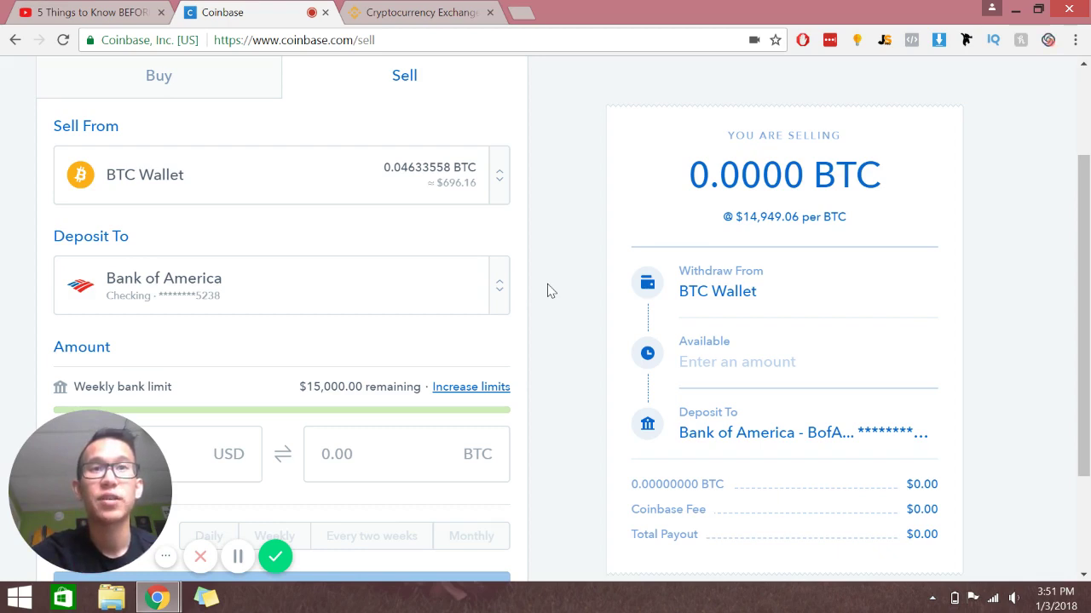
scroll(549, 291, down, 2)
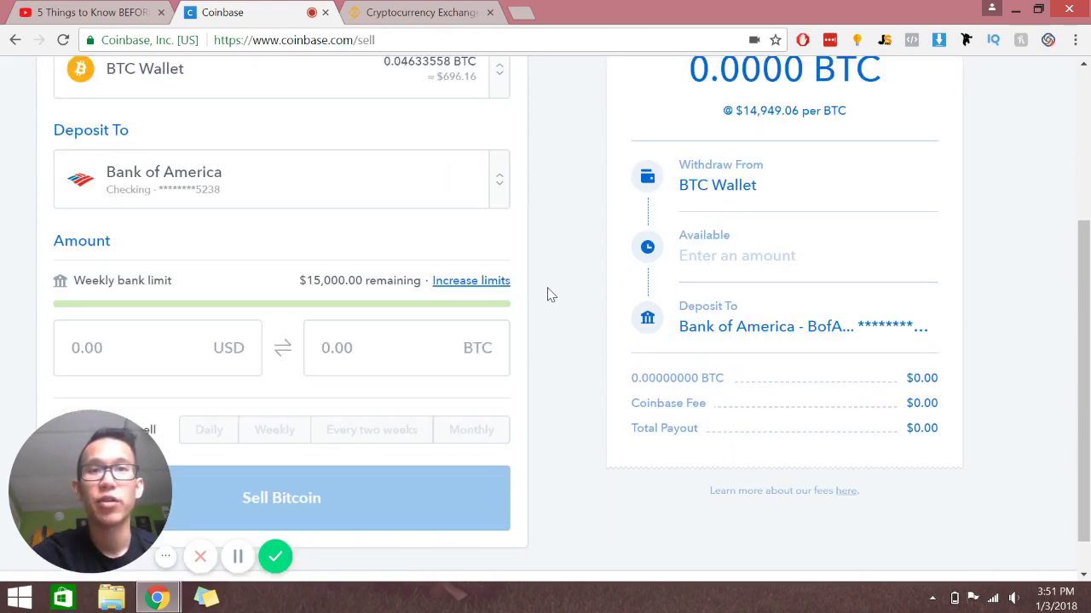
click(162, 341)
text(400)
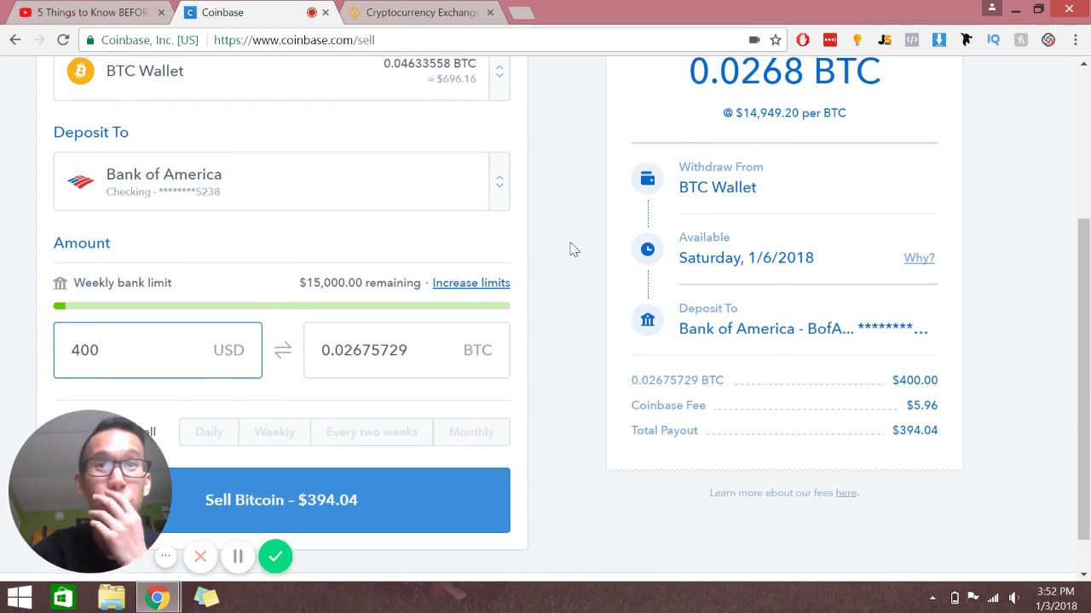
Step: Open the Accounts page and look over the wallets and their transactions
scroll(571, 249, up, 1)
scroll(571, 249, up, 3)
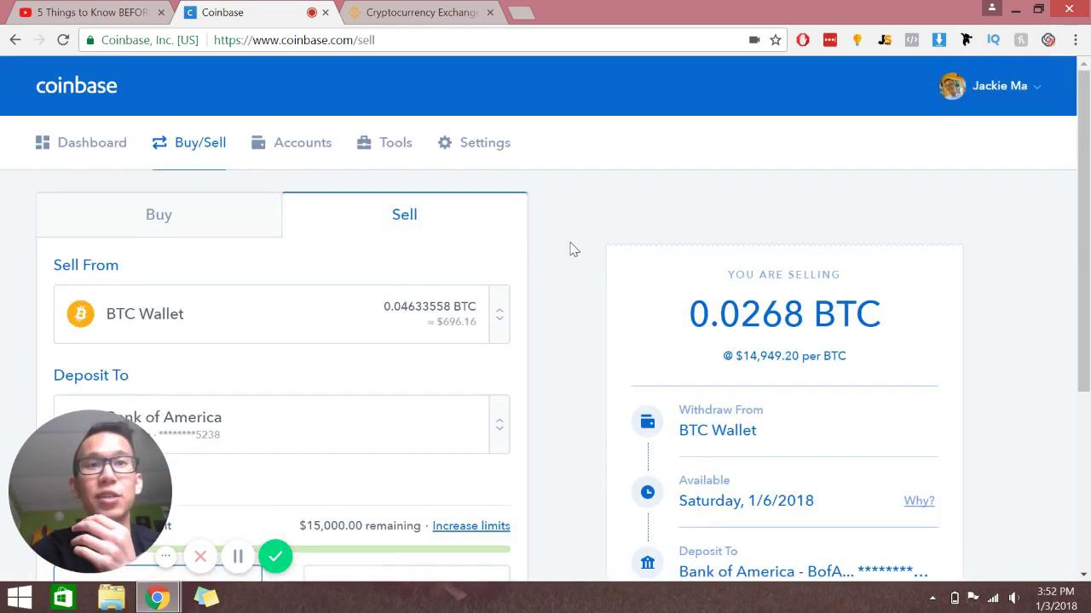
click(298, 139)
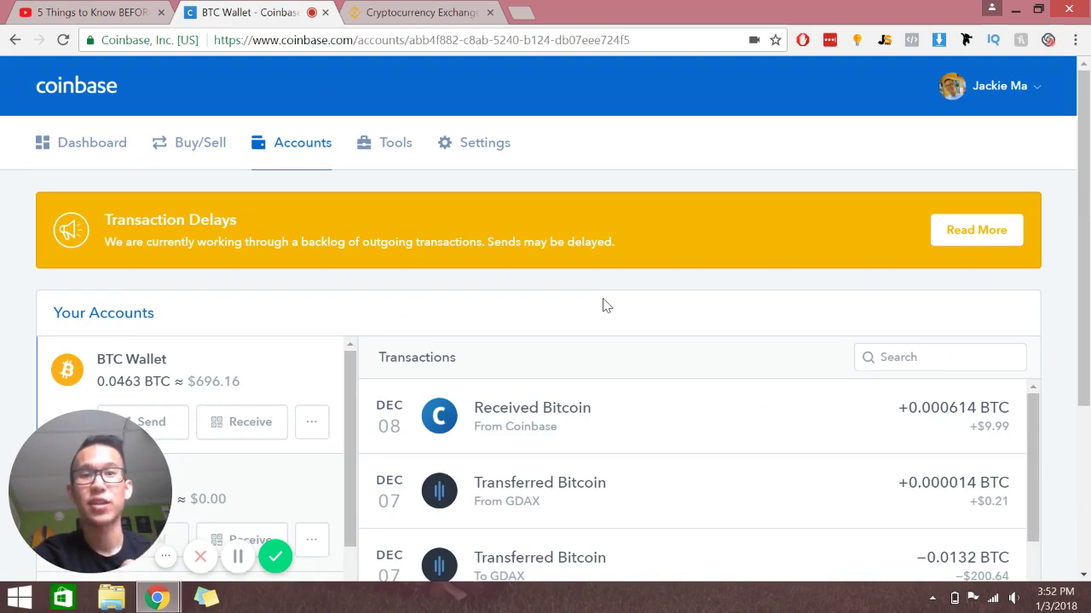
scroll(604, 306, down, 3)
scroll(604, 305, up, 3)
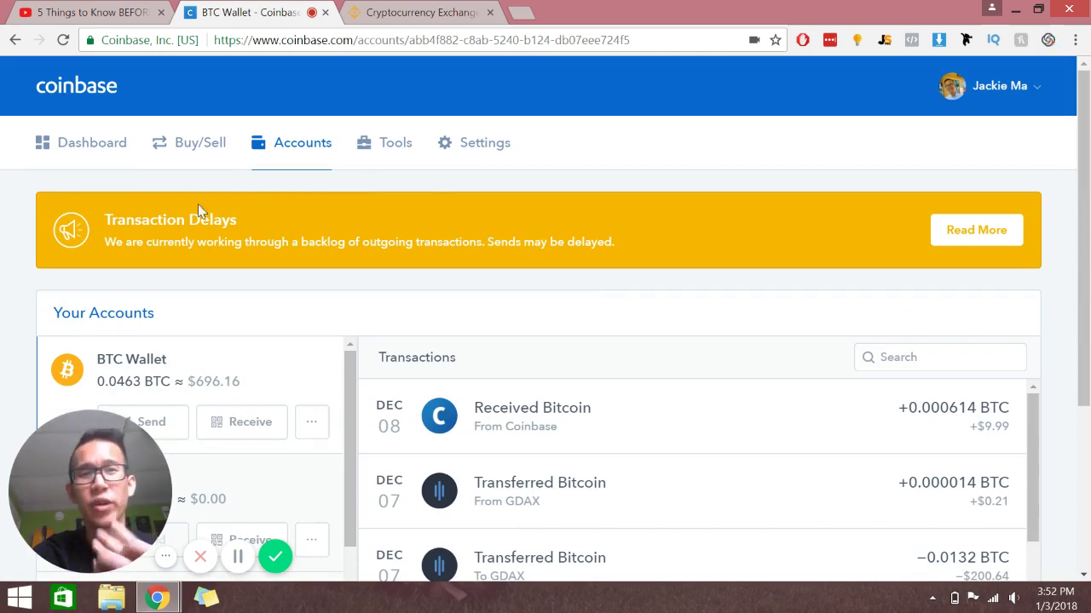
Step: Show the receiving address and QR code of the BTC Wallet, and close the address dialog
scroll(362, 311, down, 1)
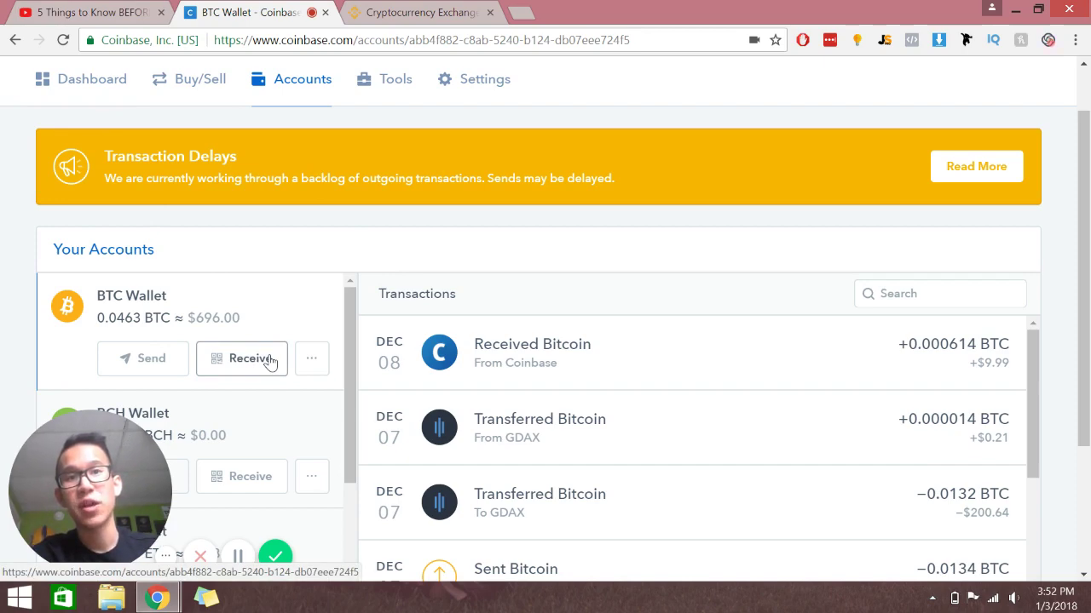
click(269, 358)
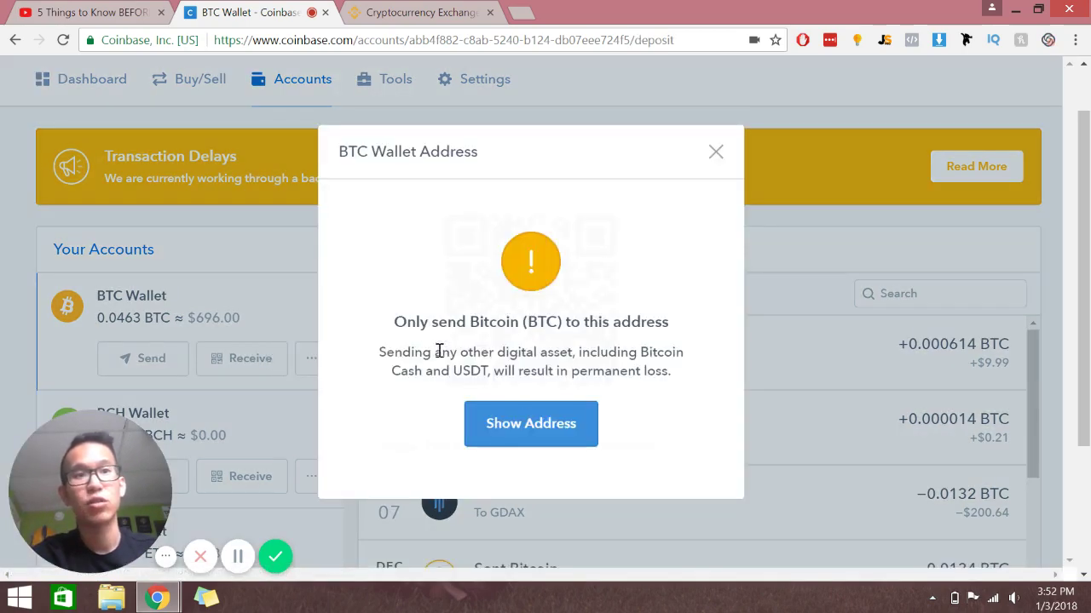
click(531, 423)
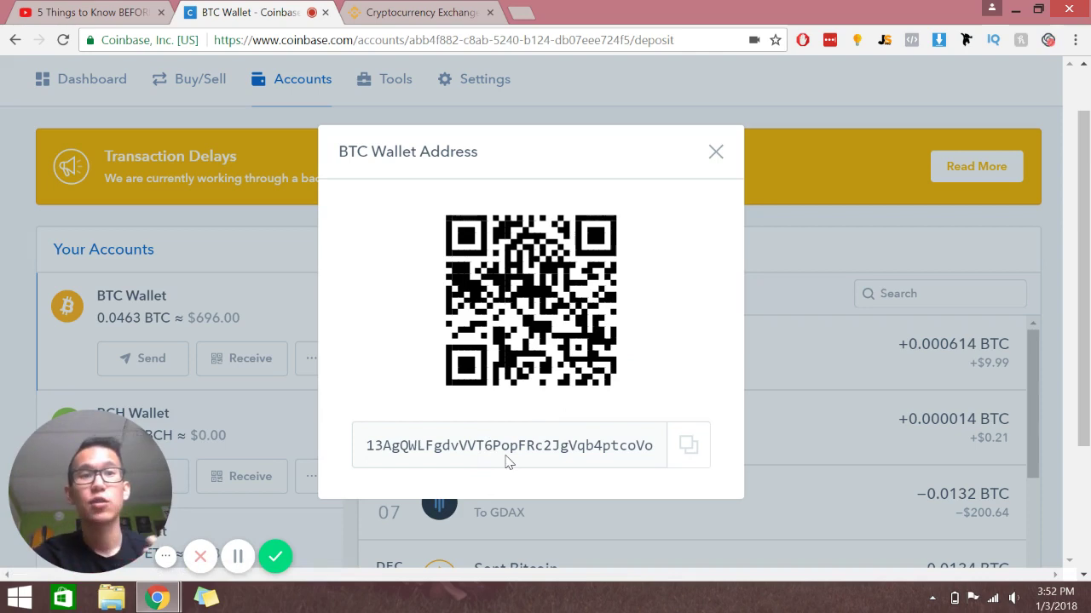
click(715, 154)
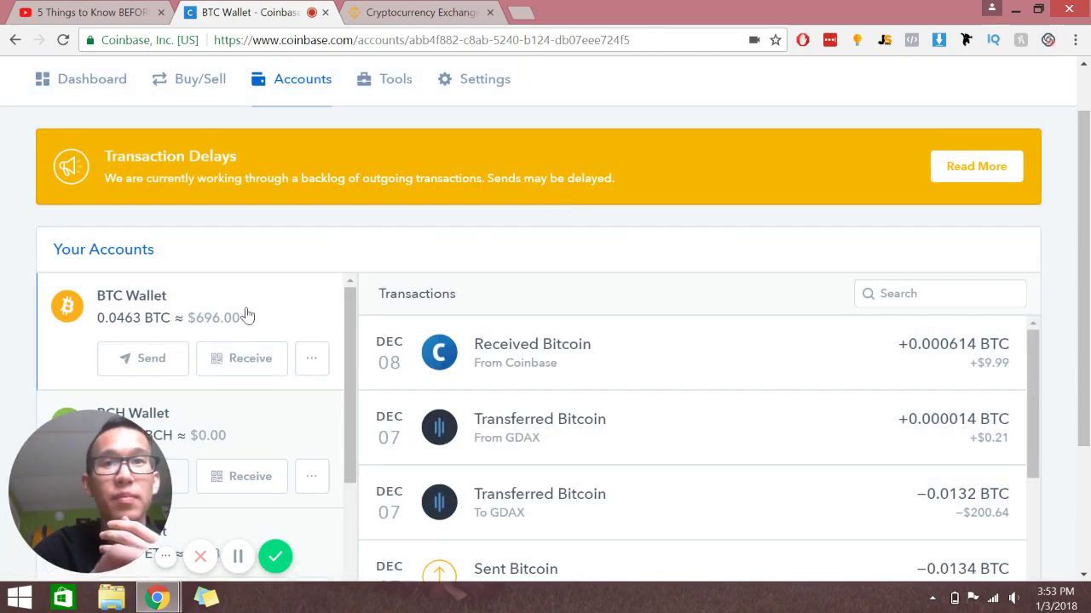
Step: Enter 200 USD as the amount in the BTC Wallet's send form, and close the form without sending
click(153, 361)
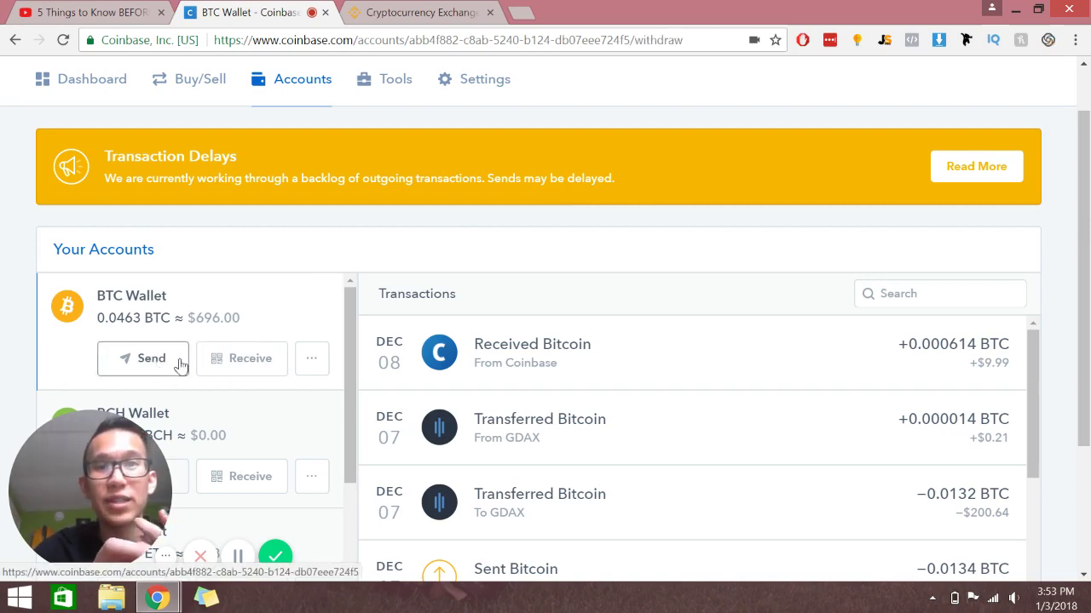
scroll(608, 327, down, 1)
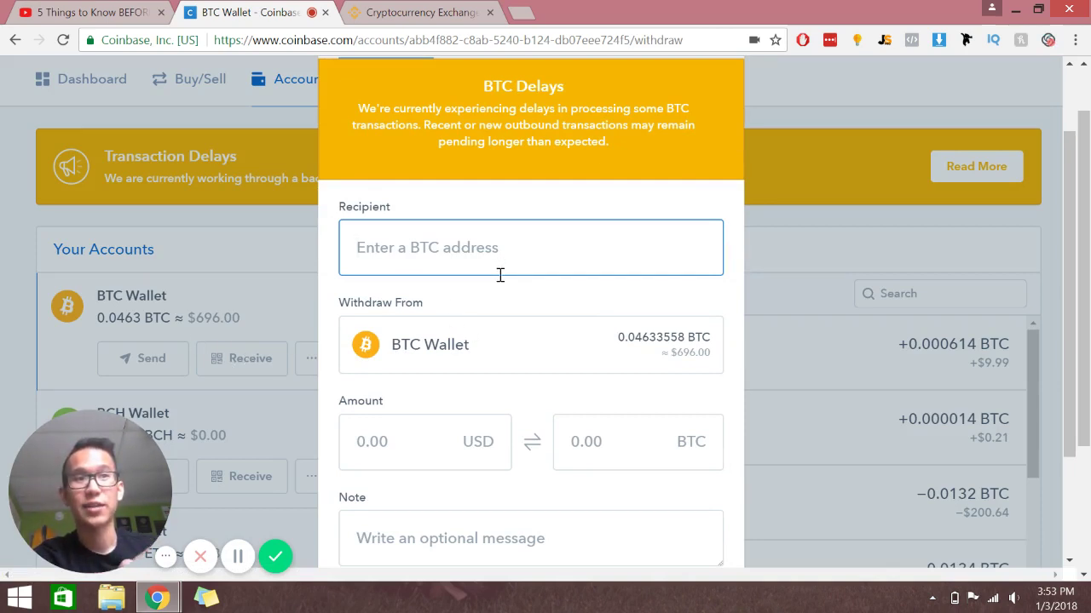
scroll(500, 277, down, 2)
click(431, 295)
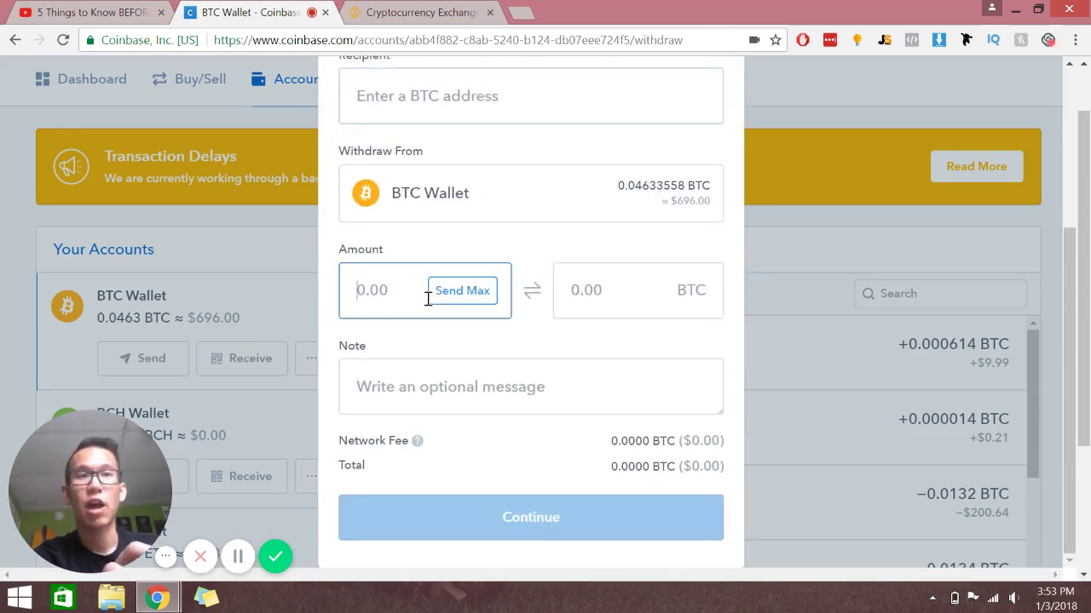
text(200)
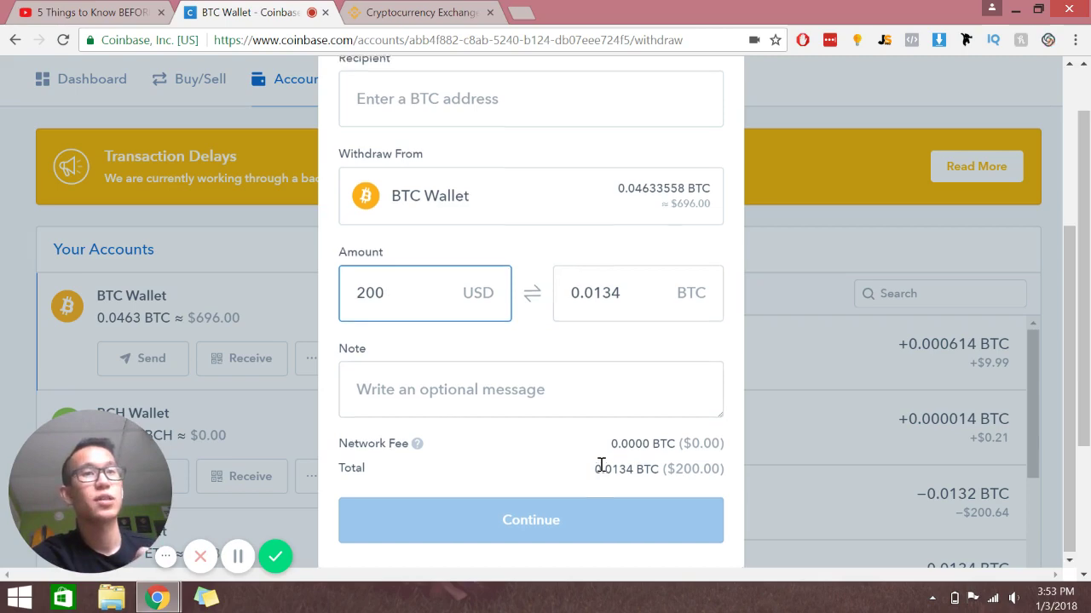
scroll(596, 463, up, 3)
scroll(664, 328, down, 3)
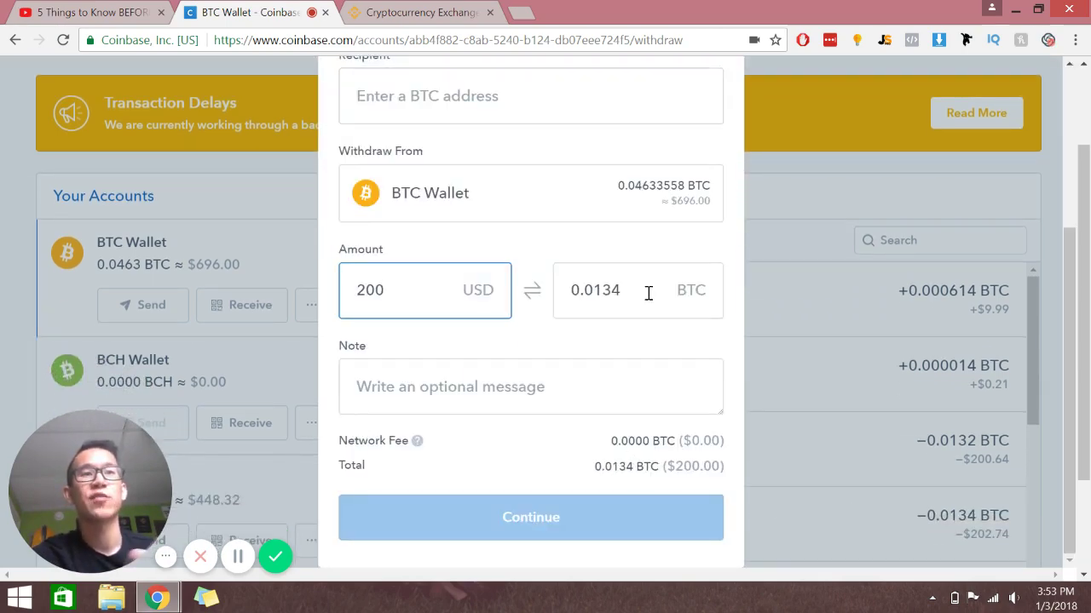
scroll(647, 293, up, 3)
click(716, 83)
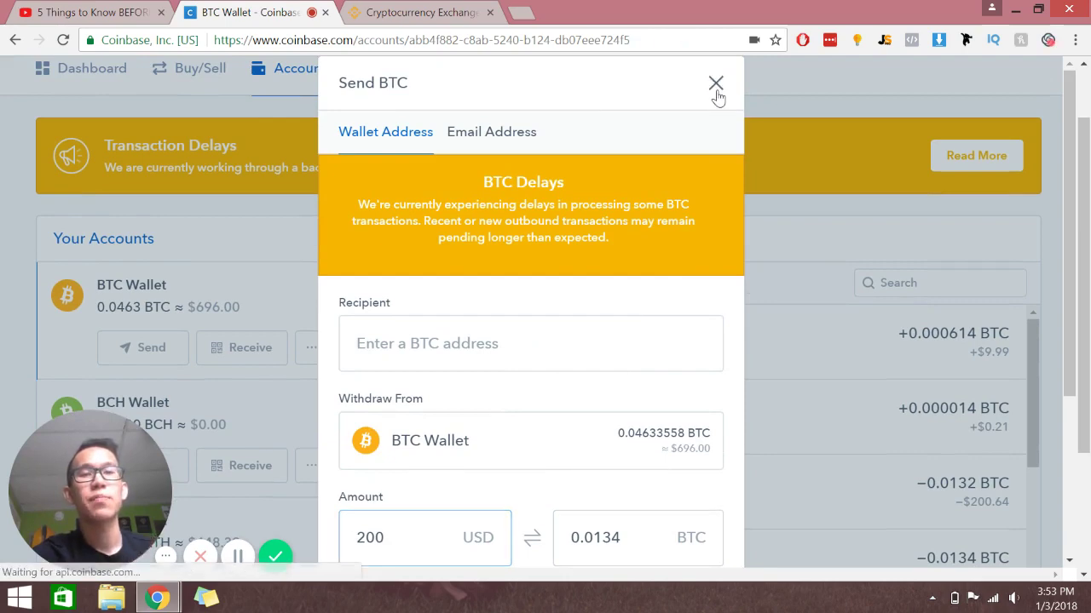
Step: Return to the Dashboard and review the one-year Bitcoin price chart and the portfolio
scroll(704, 308, up, 1)
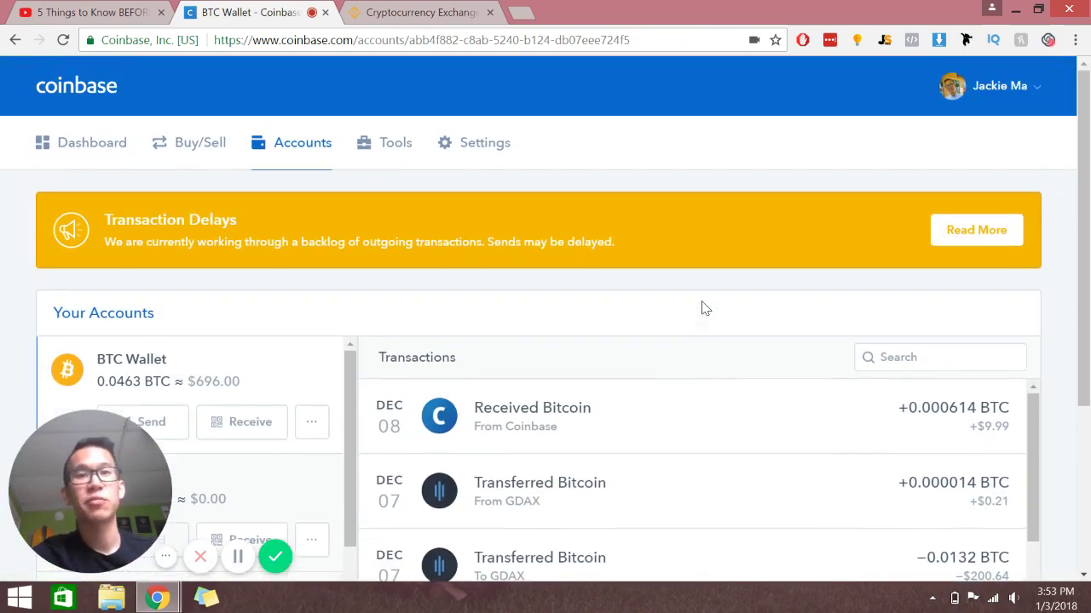
click(86, 142)
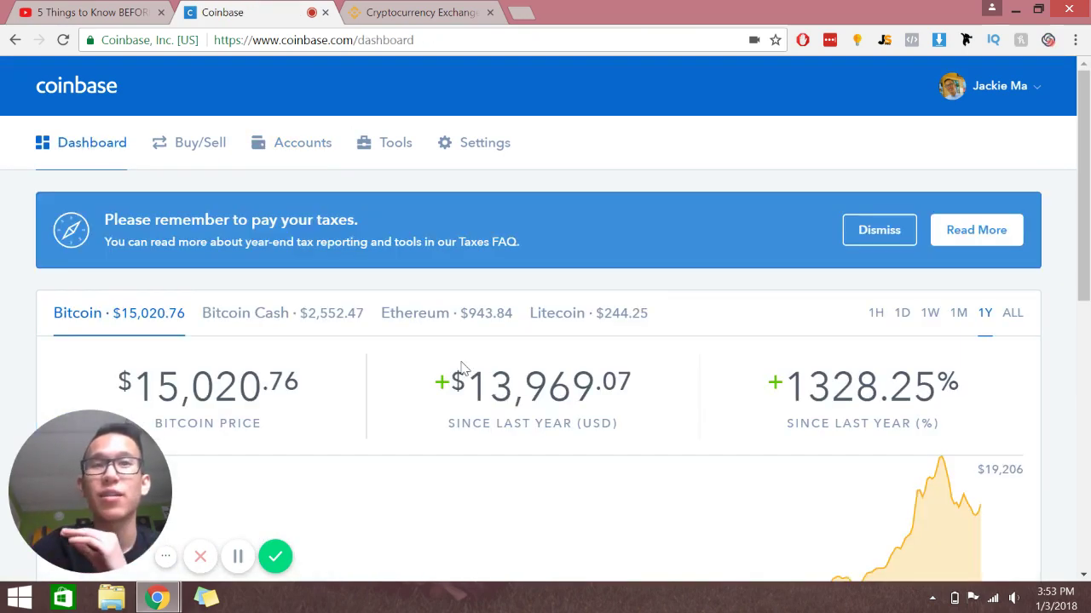
scroll(461, 366, down, 1)
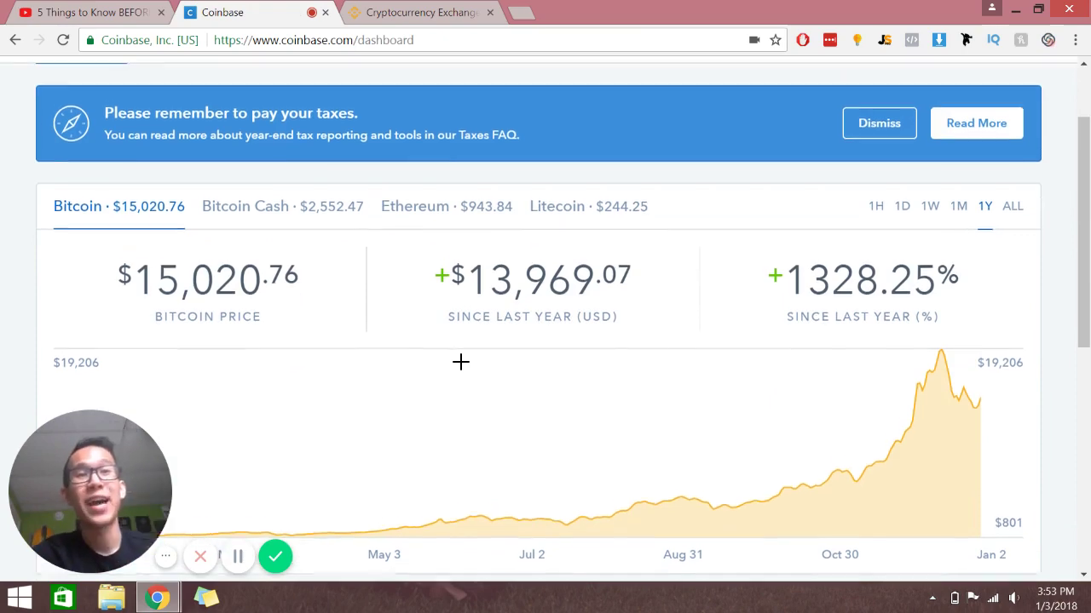
scroll(460, 362, down, 3)
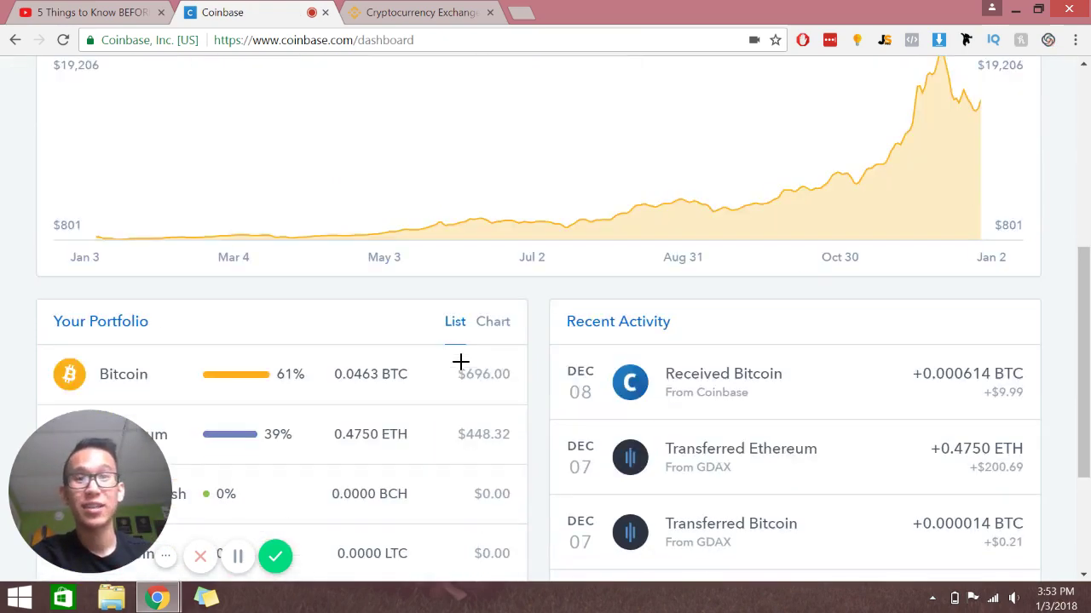
scroll(463, 292, up, 5)
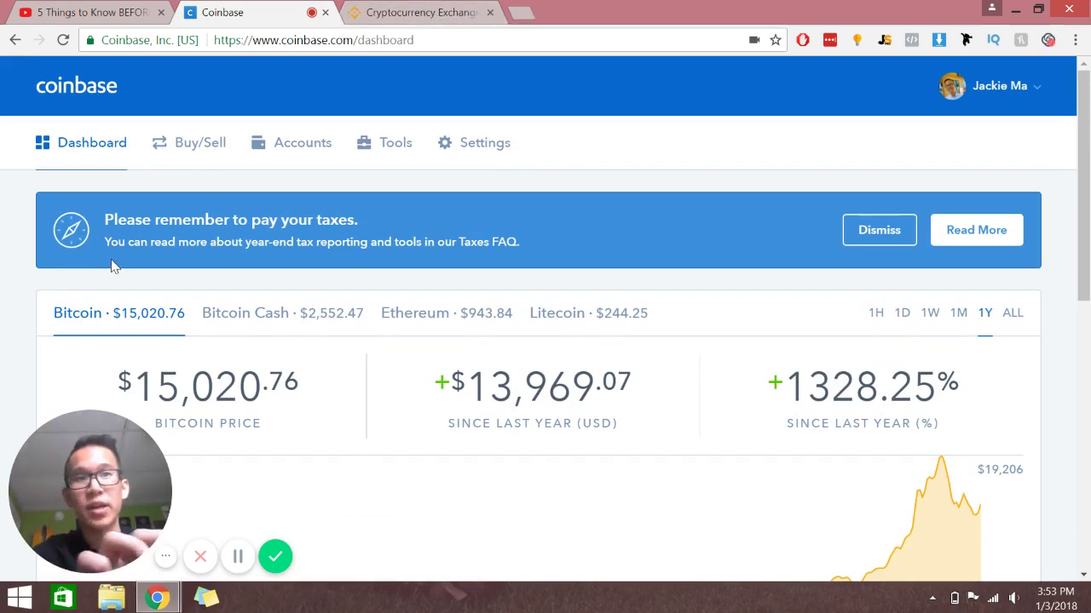
Step: Switch to the open Binance site and look over its home page promotions and BTC Markets price list
click(398, 7)
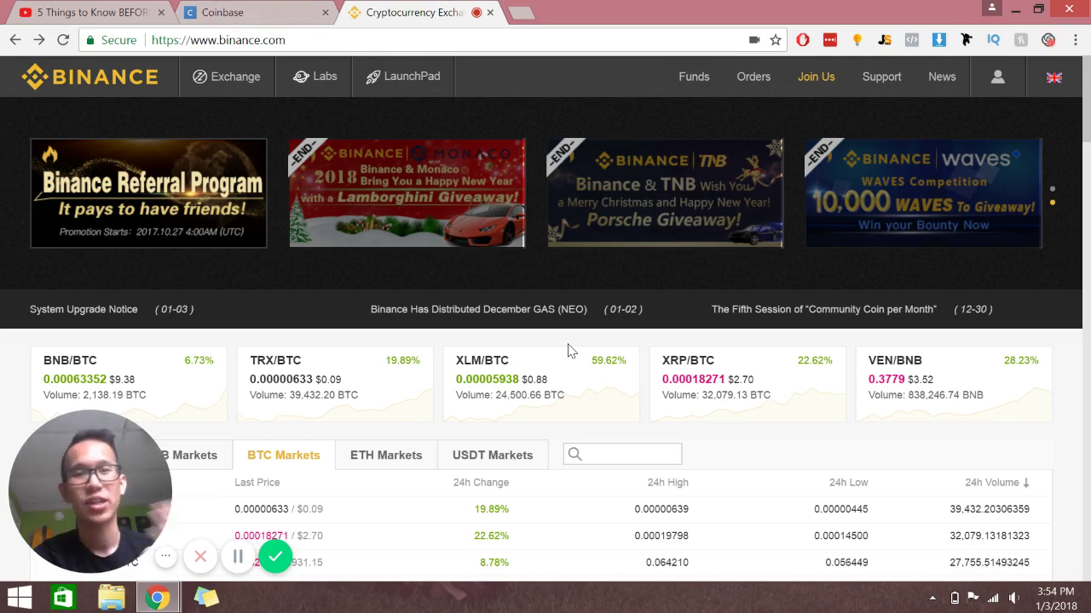
scroll(772, 465, down, 1)
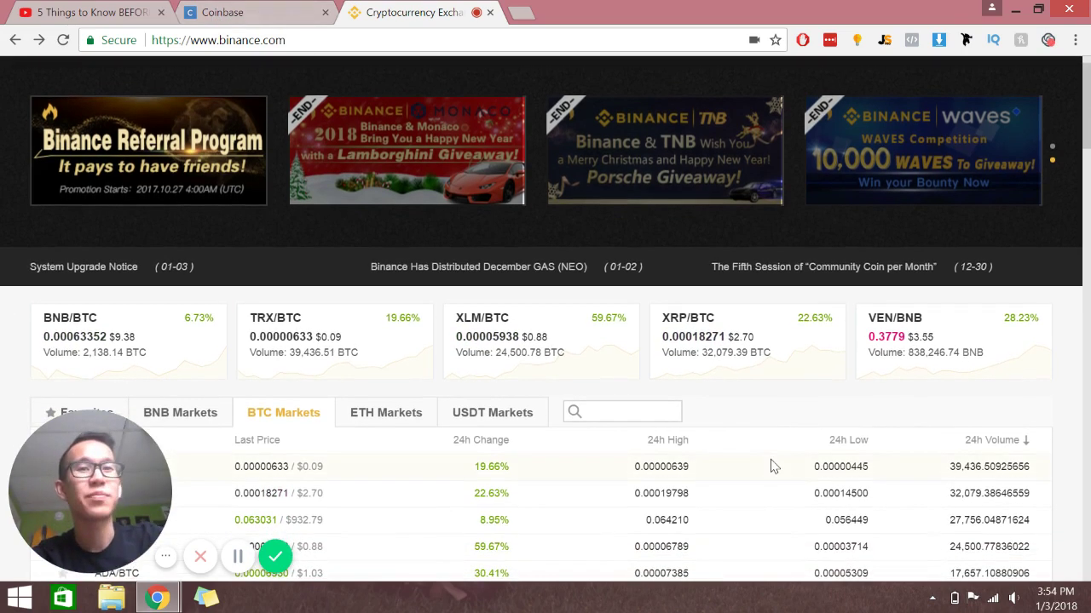
scroll(771, 467, up, 2)
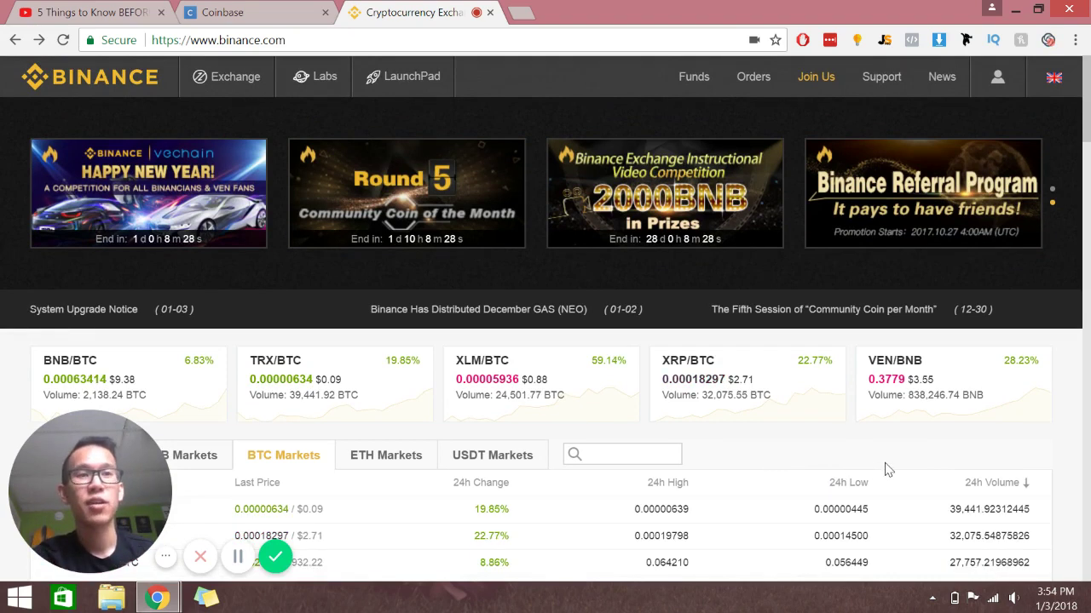
scroll(886, 469, down, 2)
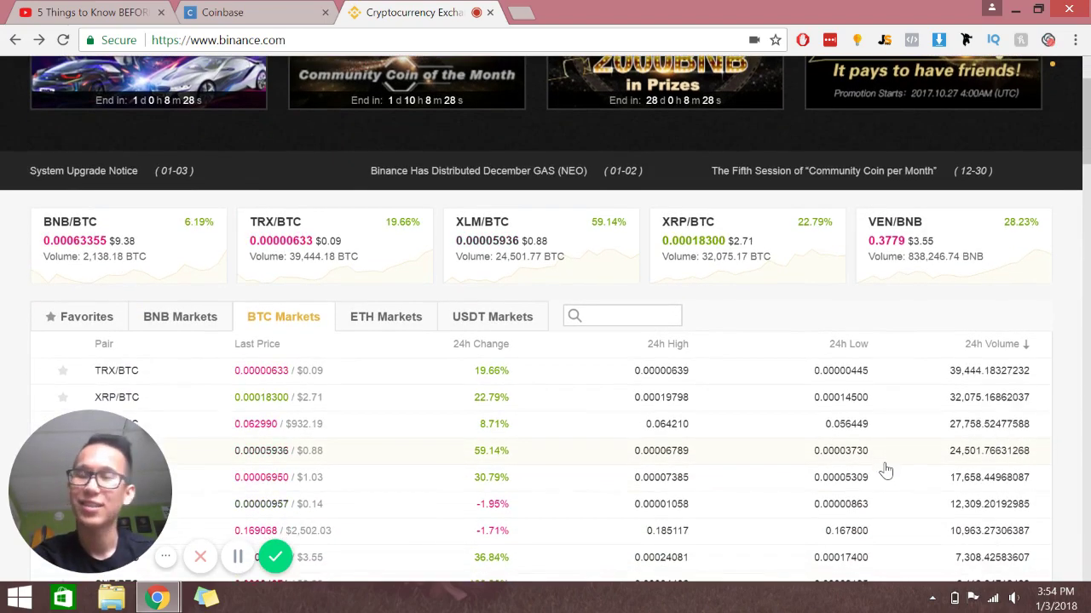
scroll(886, 469, up, 2)
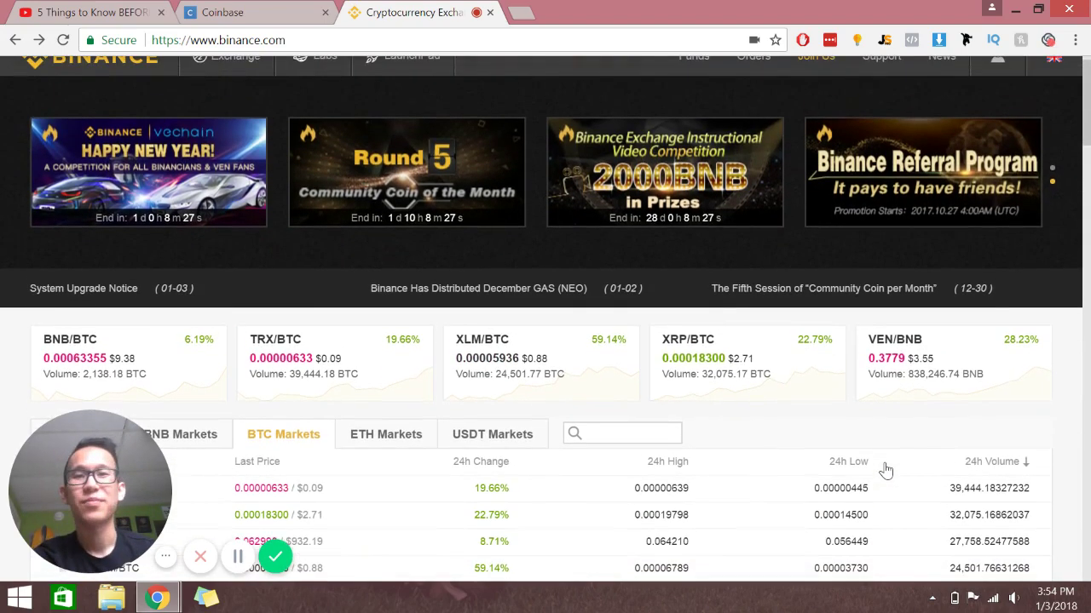
scroll(886, 469, down, 1)
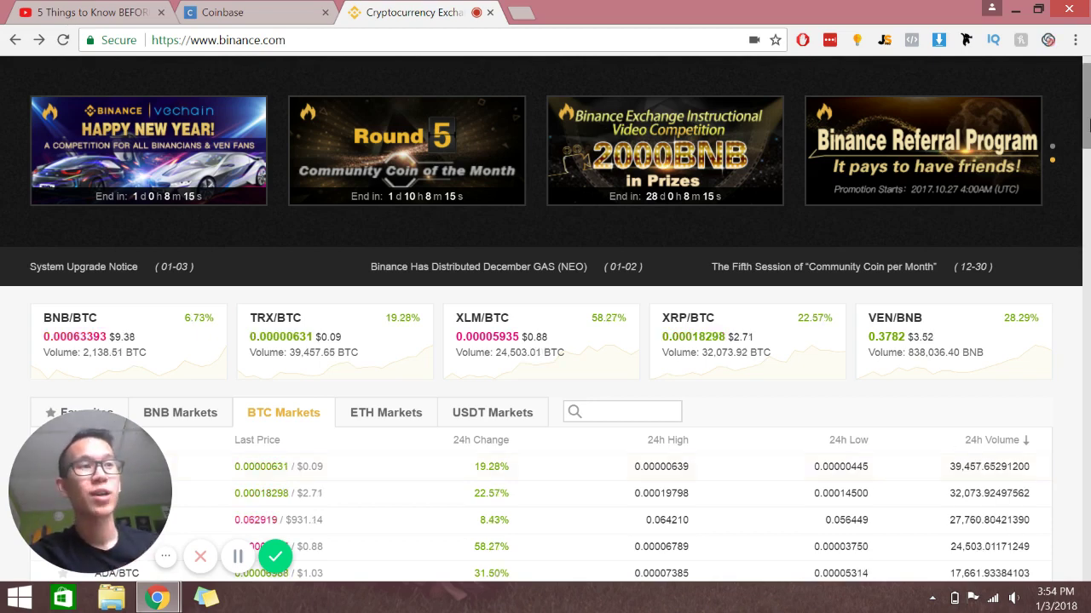
scroll(1088, 108, up, 1)
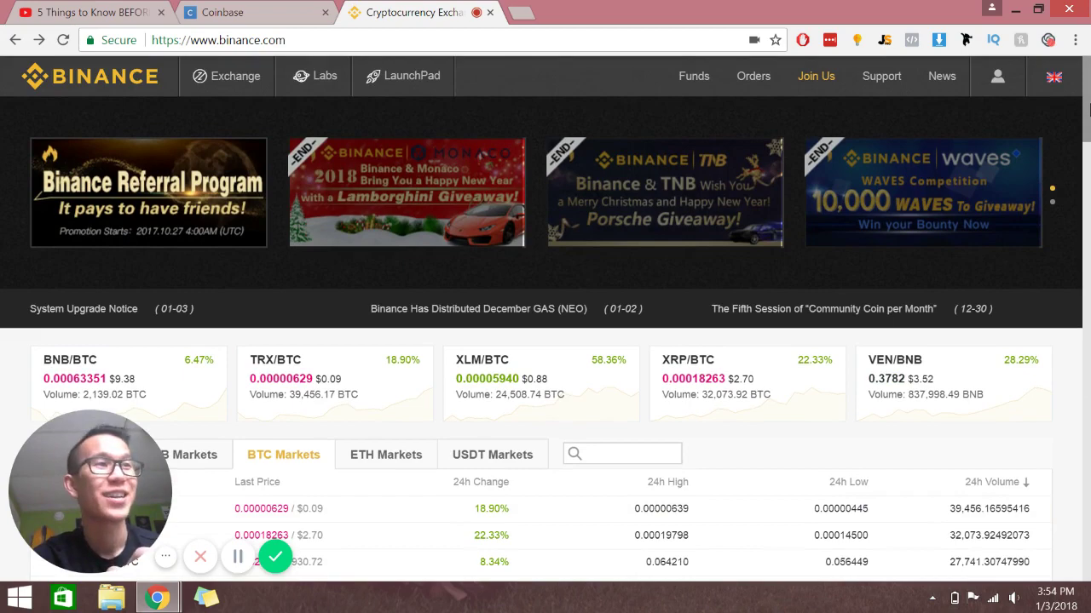
drag(1088, 108, 1048, 115)
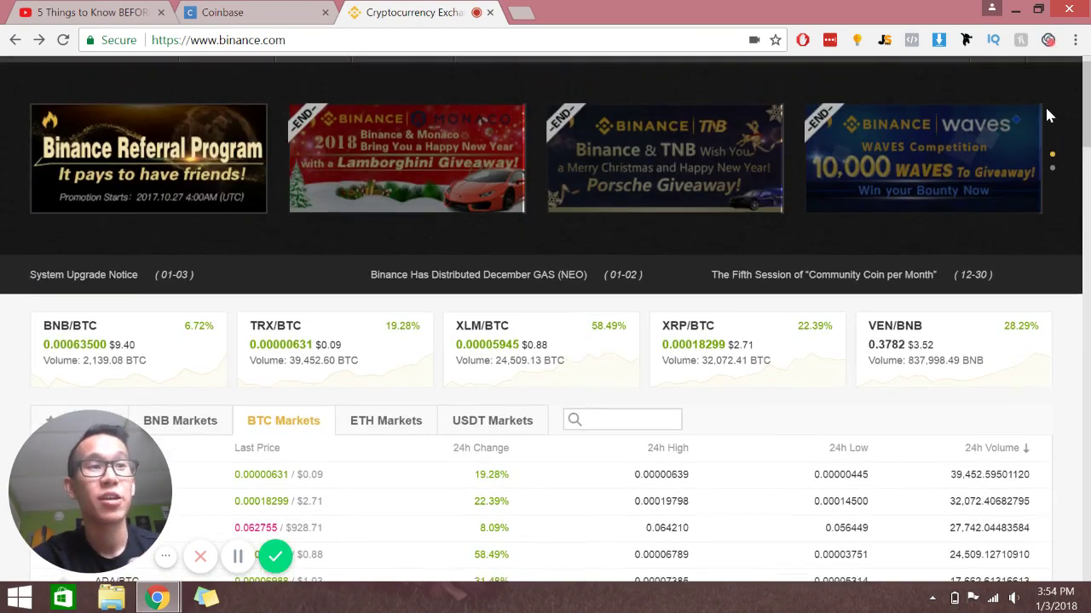
Step: Open Binance's Basic exchange view for trading
scroll(1048, 115, up, 1)
mouse_move(231, 89)
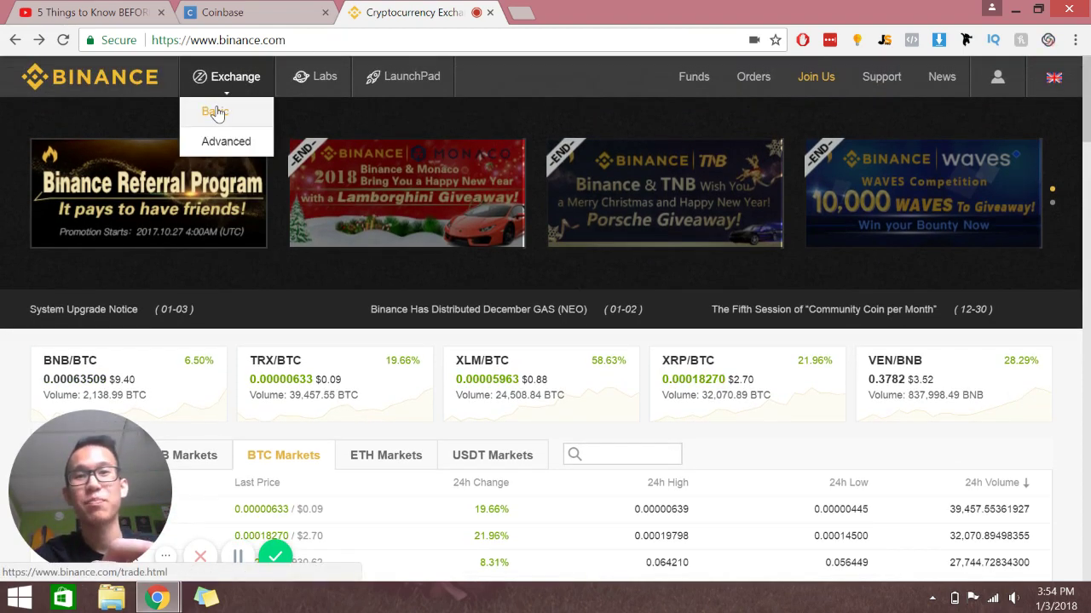
click(216, 112)
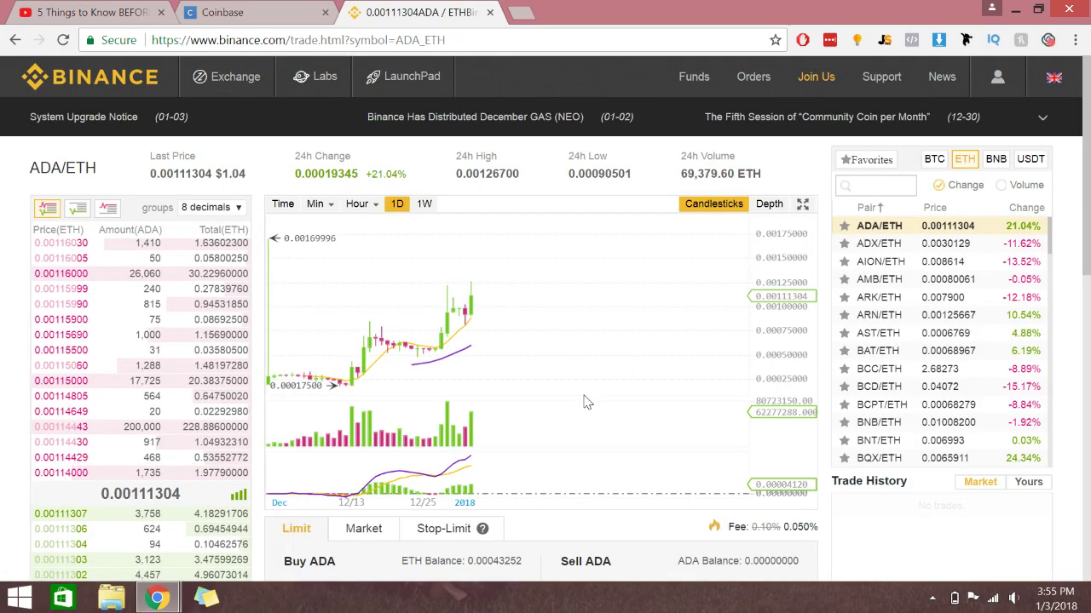
Step: Switch to the Coinbase dashboard for comparison and return to the ADA/ETH trading page on Binance
click(211, 10)
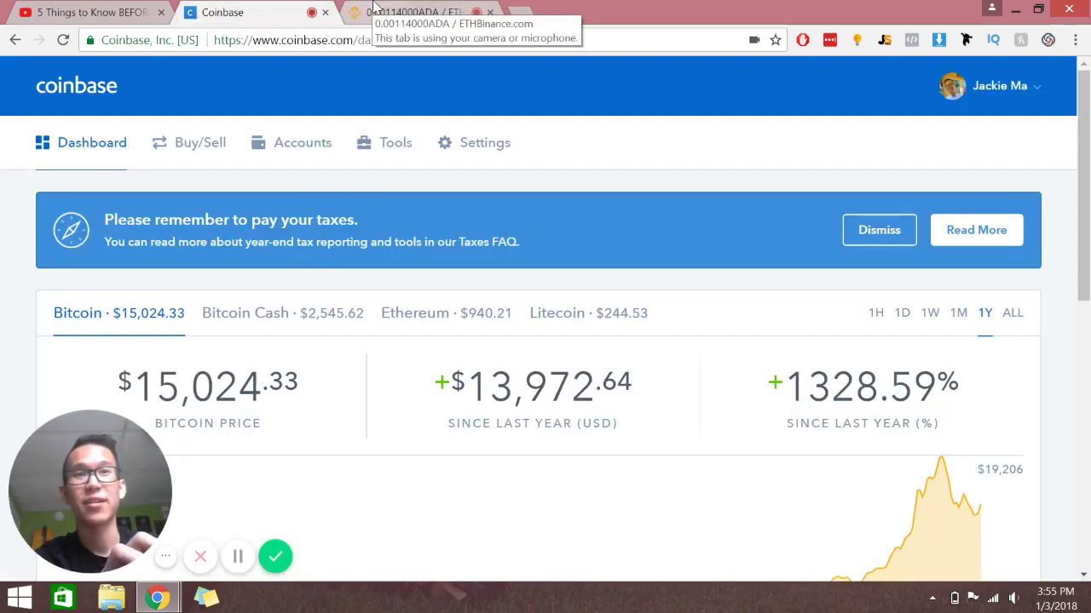
click(373, 9)
click(284, 9)
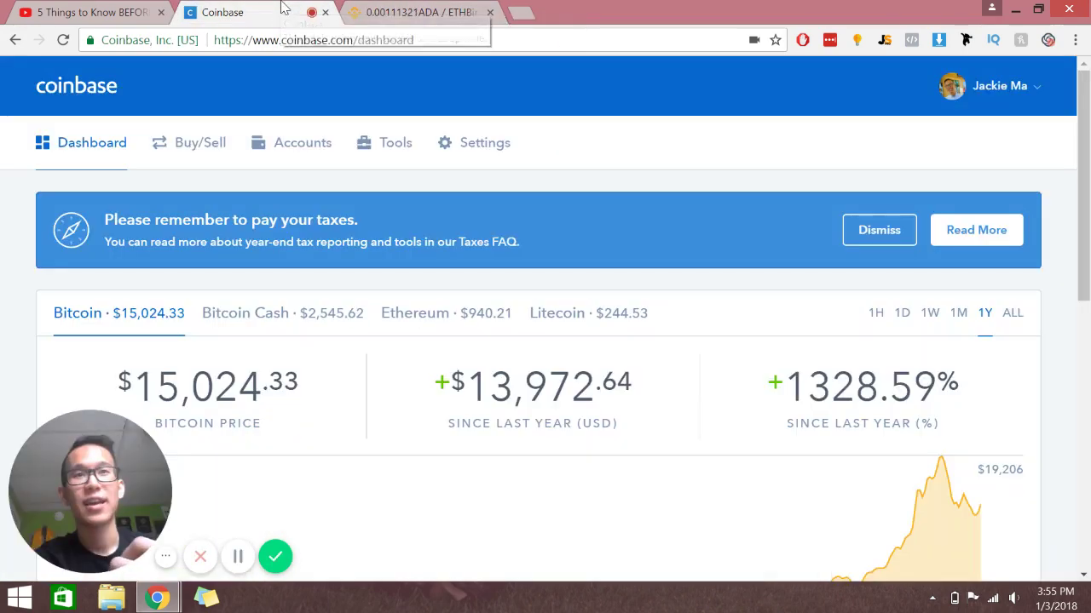
click(386, 9)
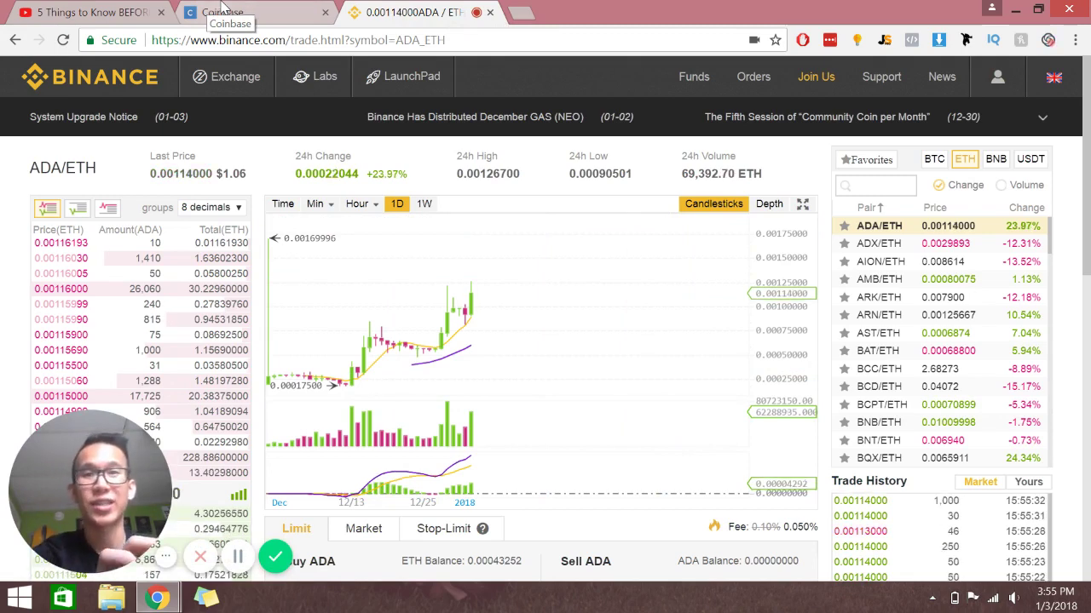
Step: Look over the ADA/ETH trading page, including its price chart, order book, trade history and the buy and sell forms
scroll(572, 281, down, 1)
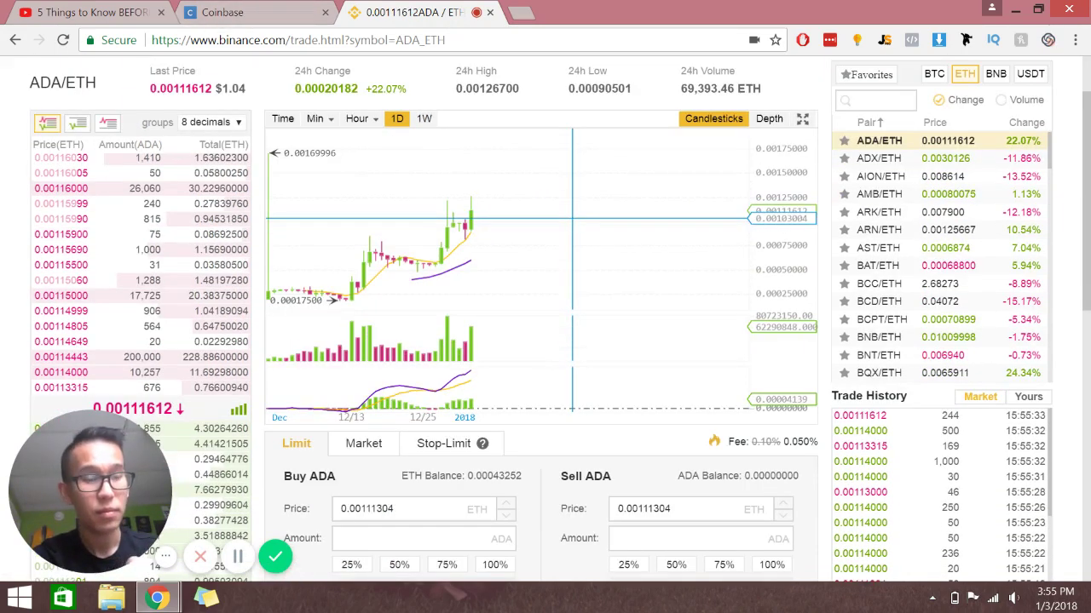
scroll(472, 277, down, 2)
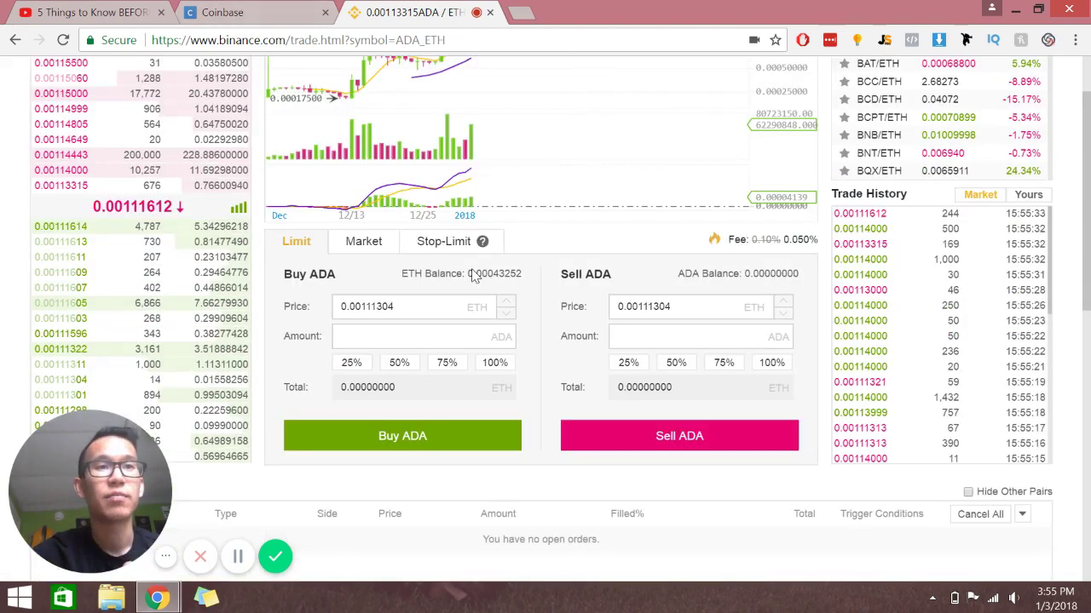
scroll(564, 275, up, 1)
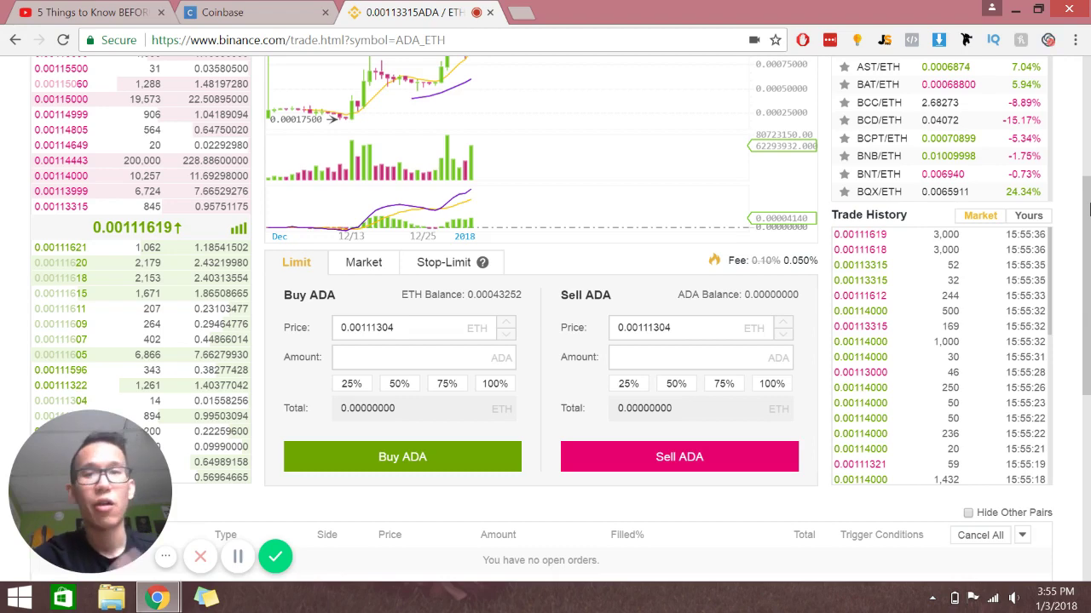
scroll(735, 323, up, 3)
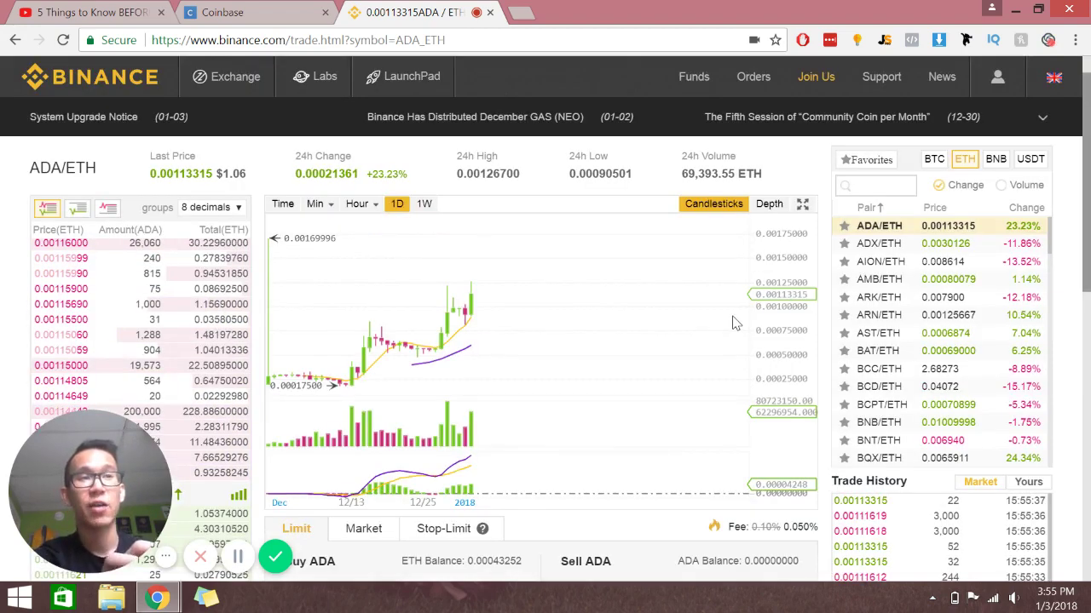
scroll(736, 322, down, 3)
scroll(736, 322, up, 3)
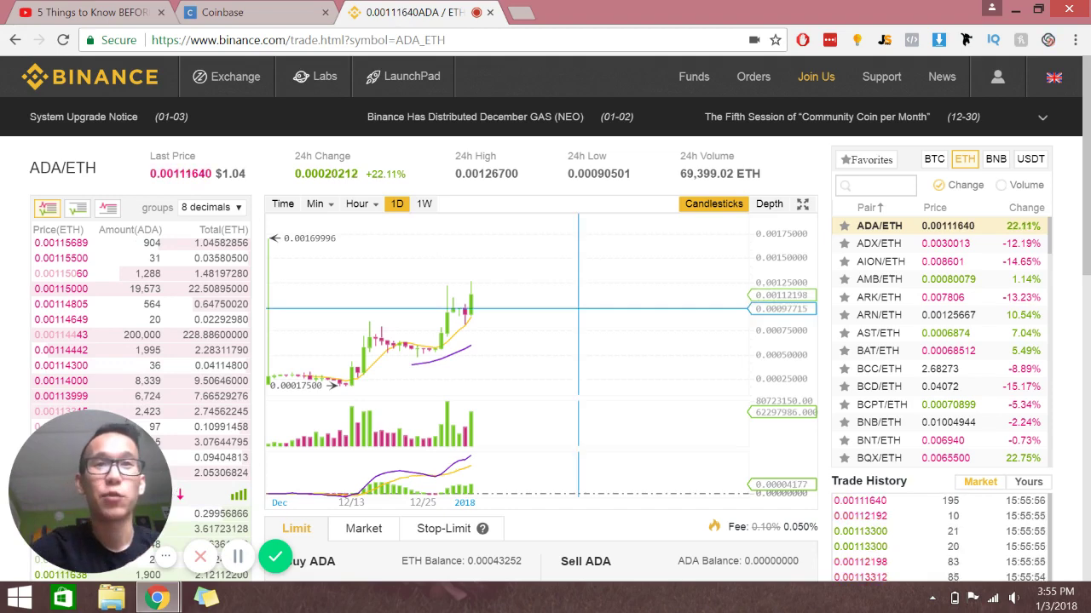
scroll(579, 288, down, 1)
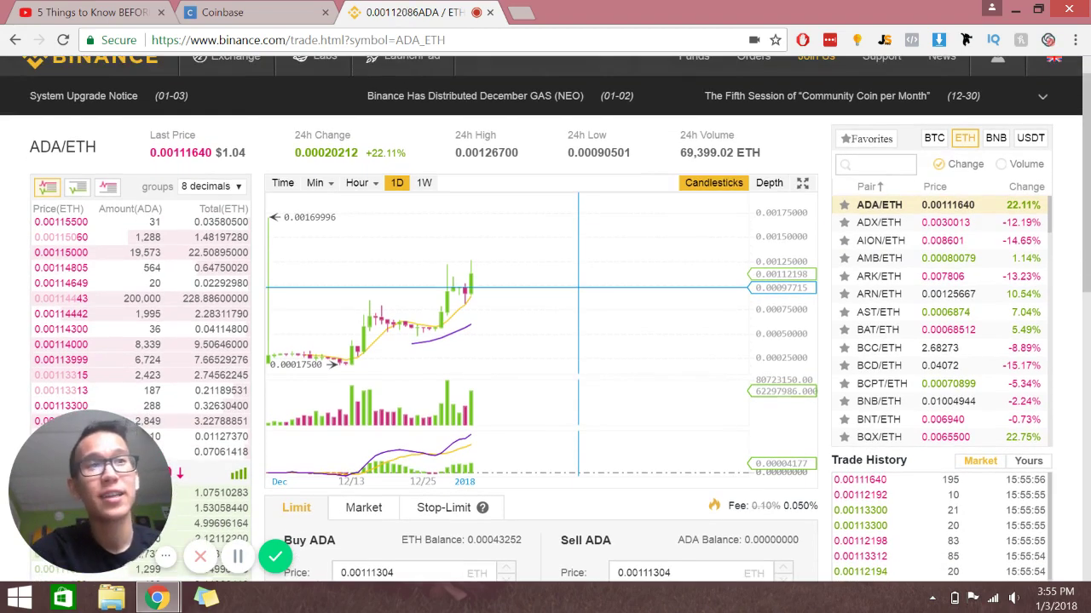
scroll(579, 288, up, 1)
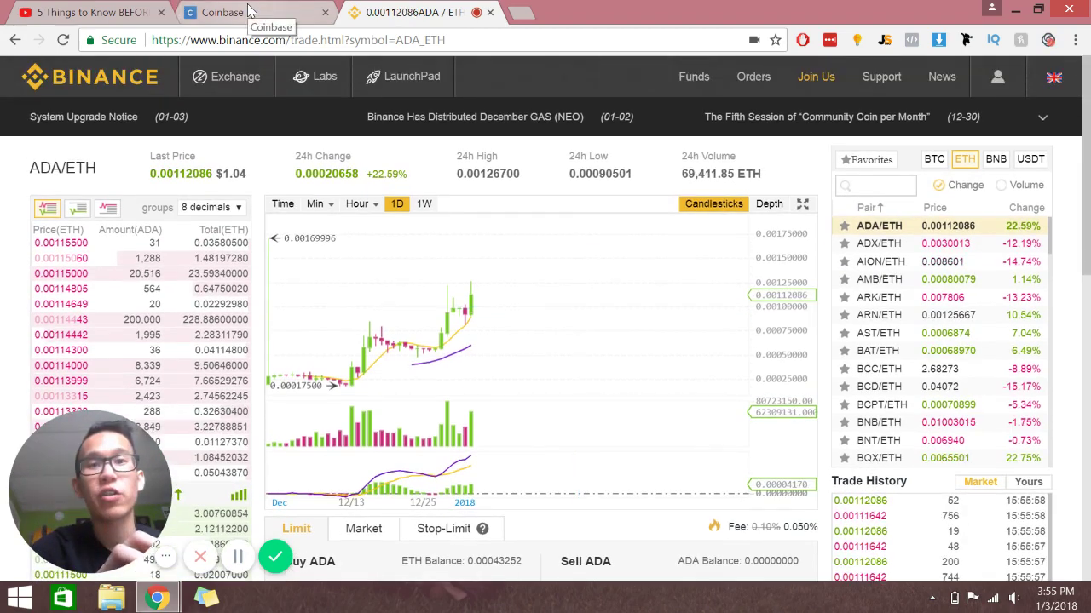
Step: Check the Coinbase dashboard again, and return to Binance to examine the Limit order form for buying and selling ADA
click(247, 11)
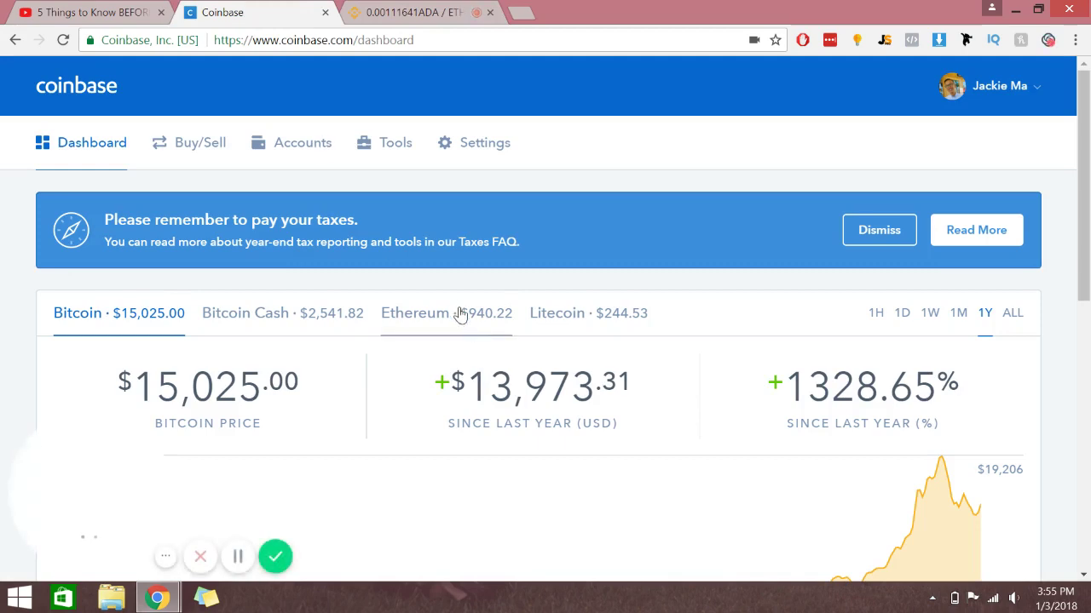
click(389, 9)
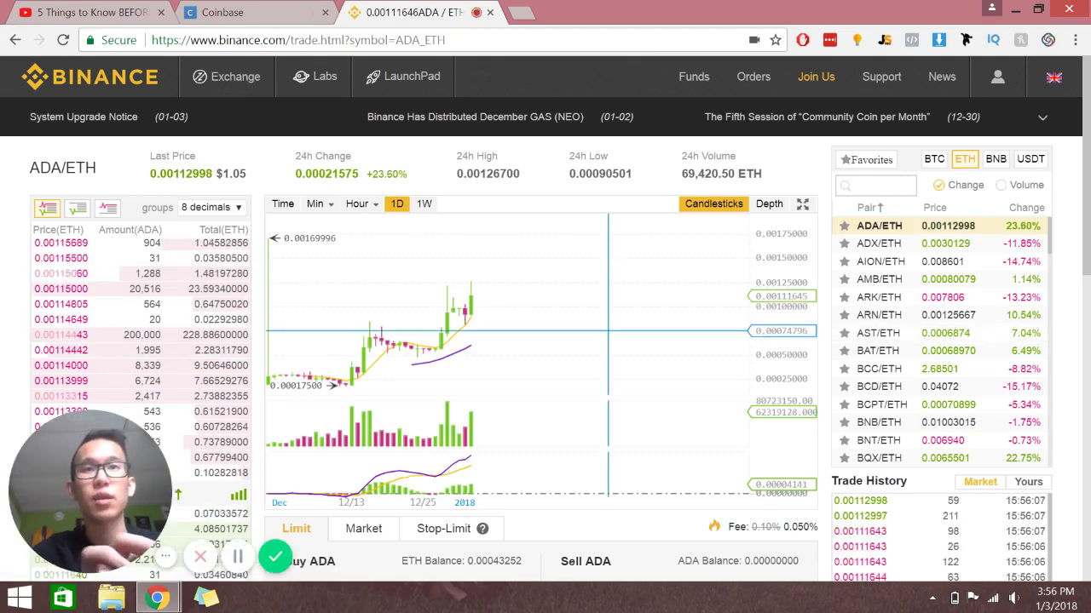
scroll(607, 330, down, 1)
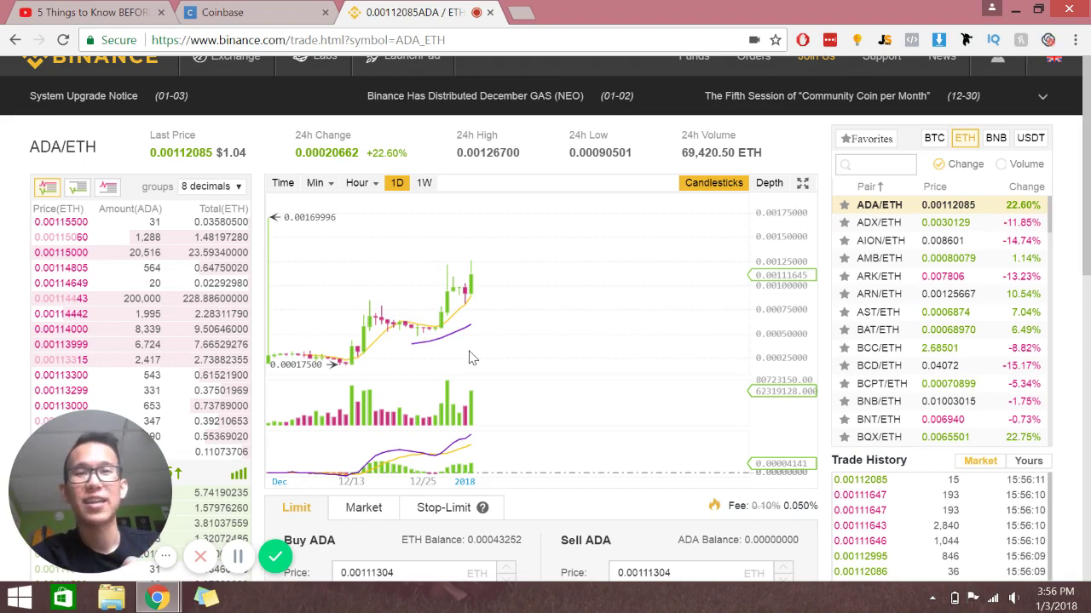
scroll(471, 358, up, 1)
scroll(471, 371, down, 2)
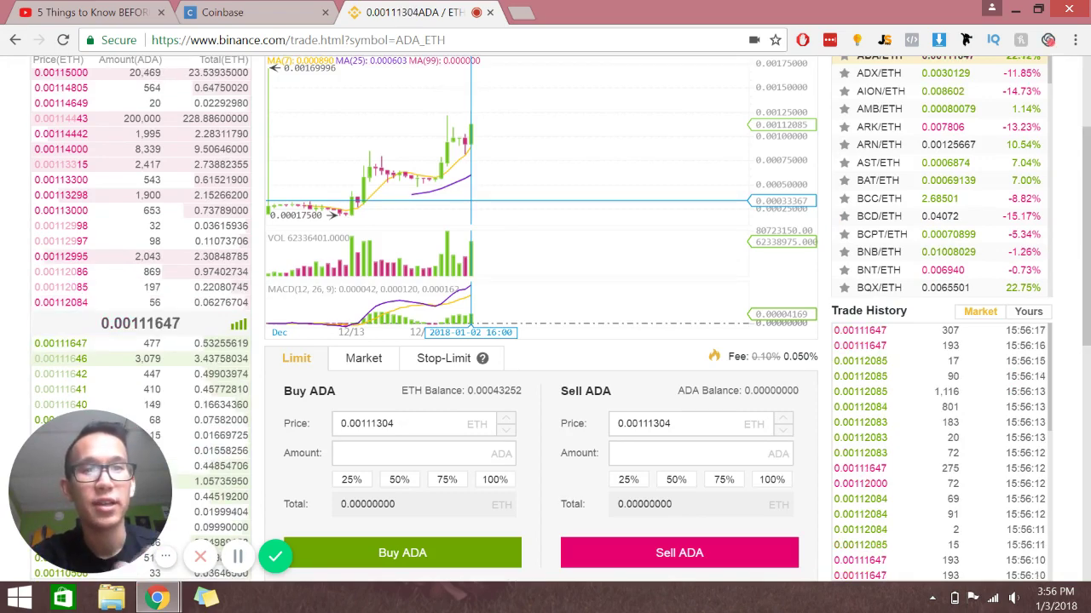
scroll(463, 364, down, 1)
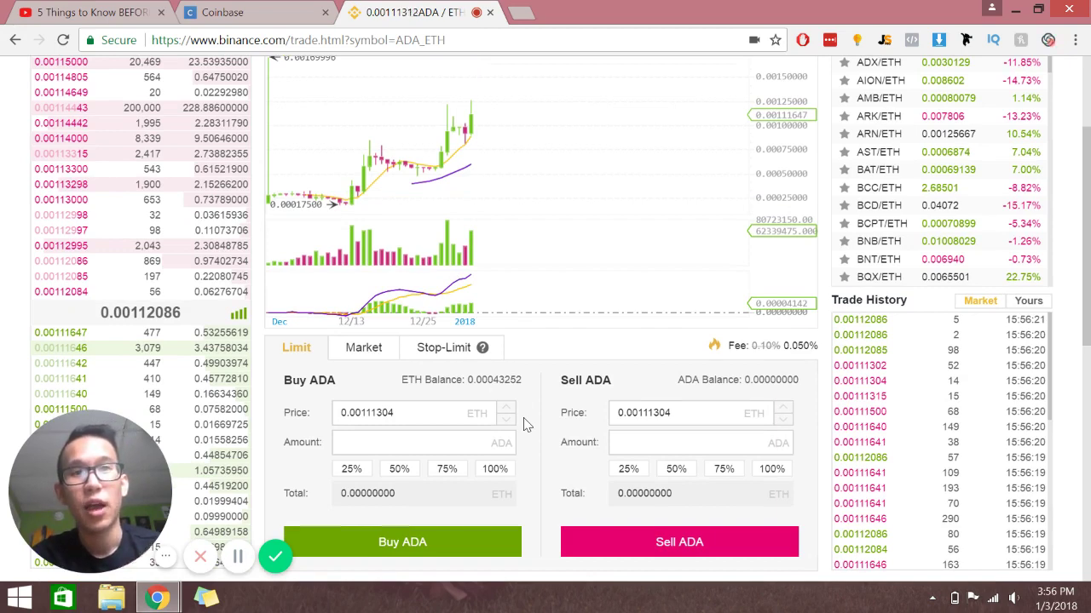
scroll(524, 423, down, 2)
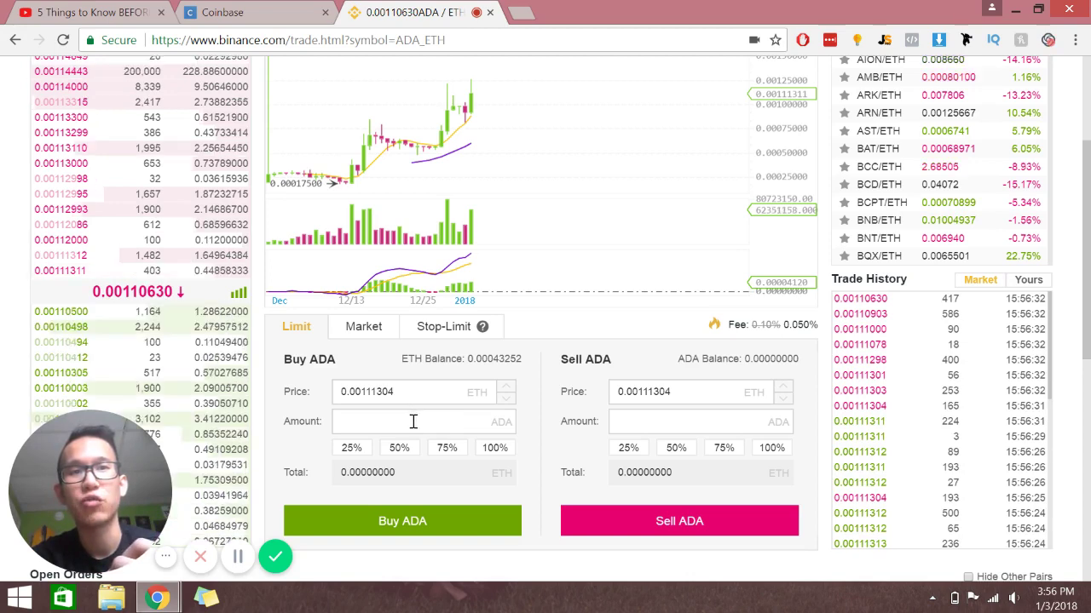
Step: Switch the ADA order form to Market orders and review its buy and sell fields alongside the price chart
click(375, 332)
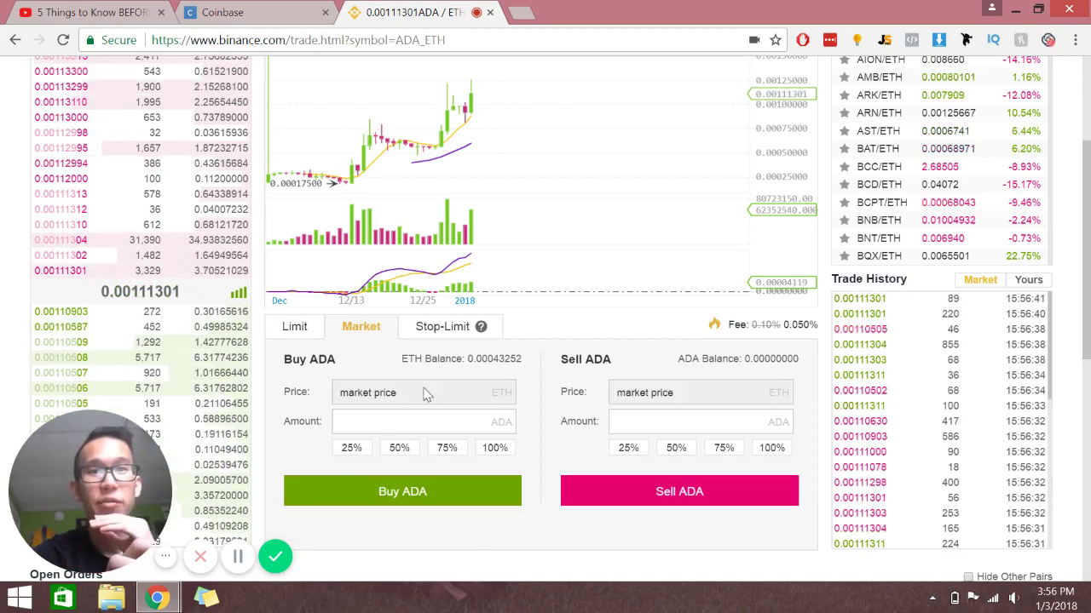
click(387, 421)
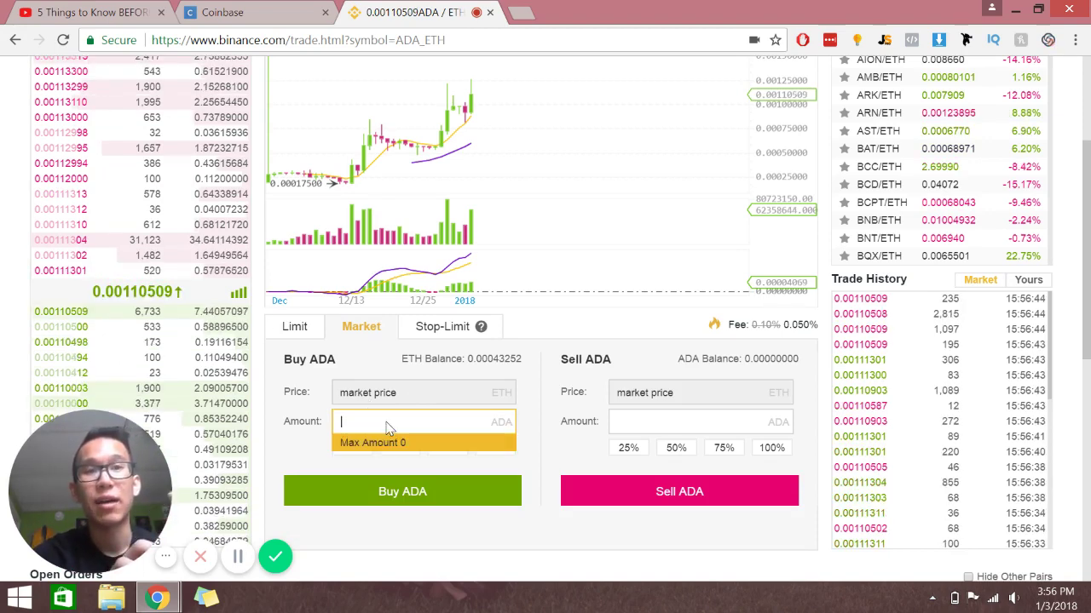
click(551, 434)
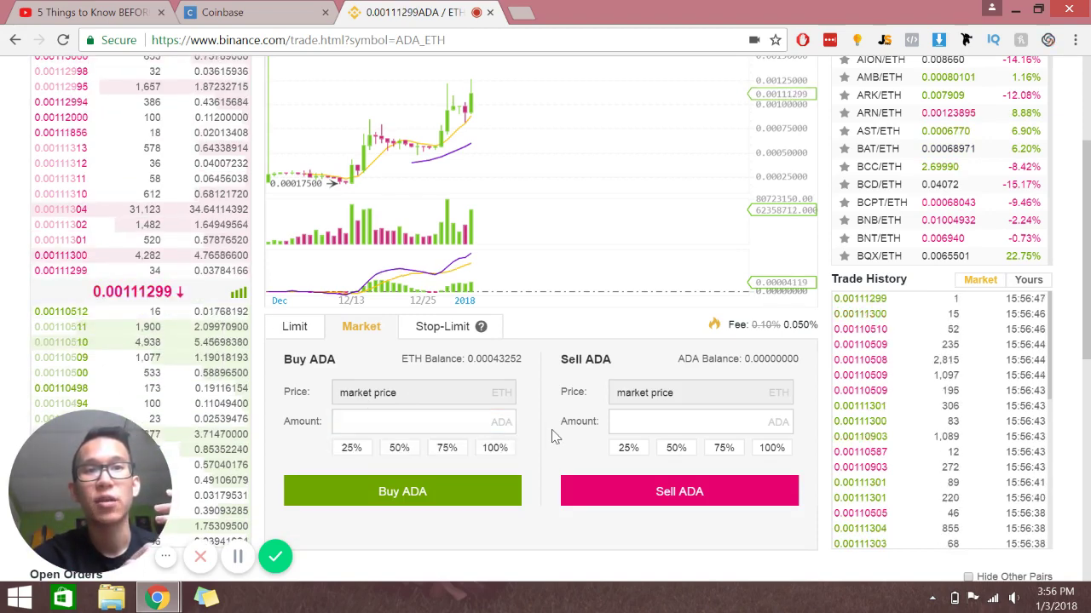
scroll(550, 435, up, 3)
scroll(551, 435, down, 1)
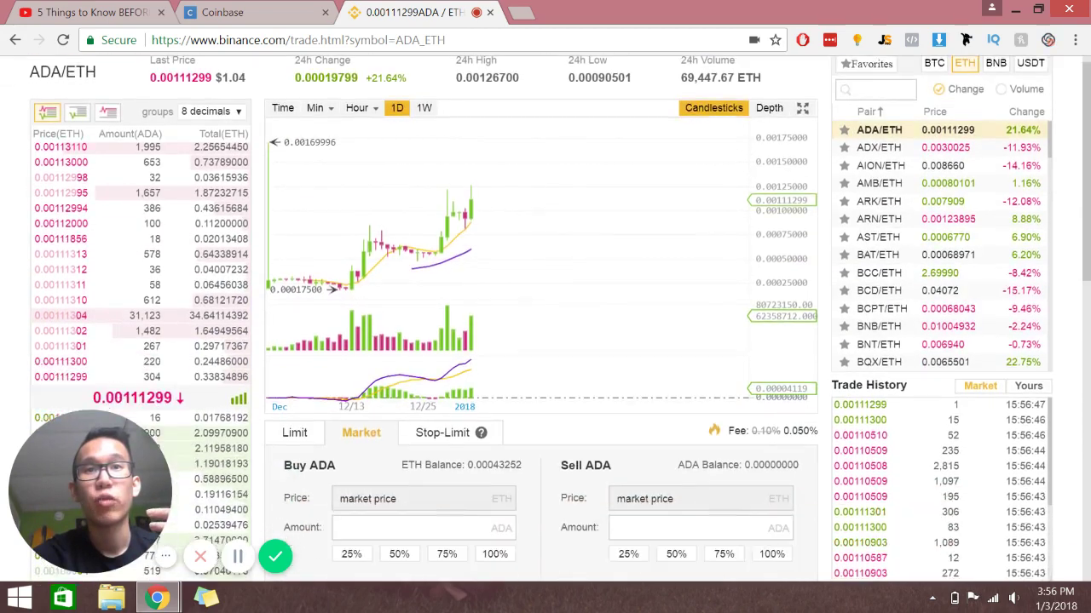
scroll(550, 435, down, 1)
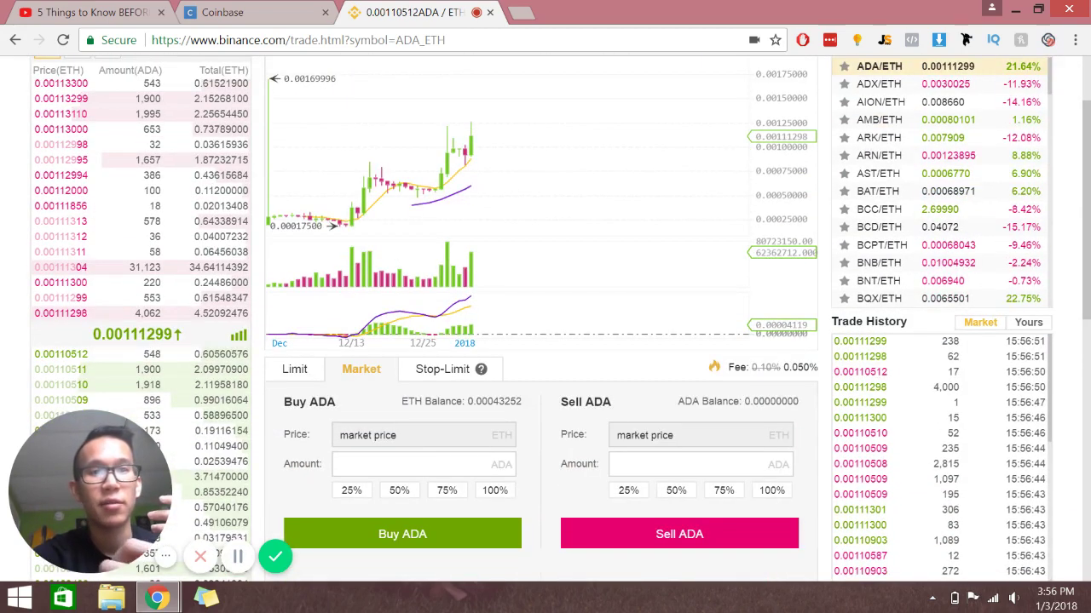
scroll(491, 387, down, 2)
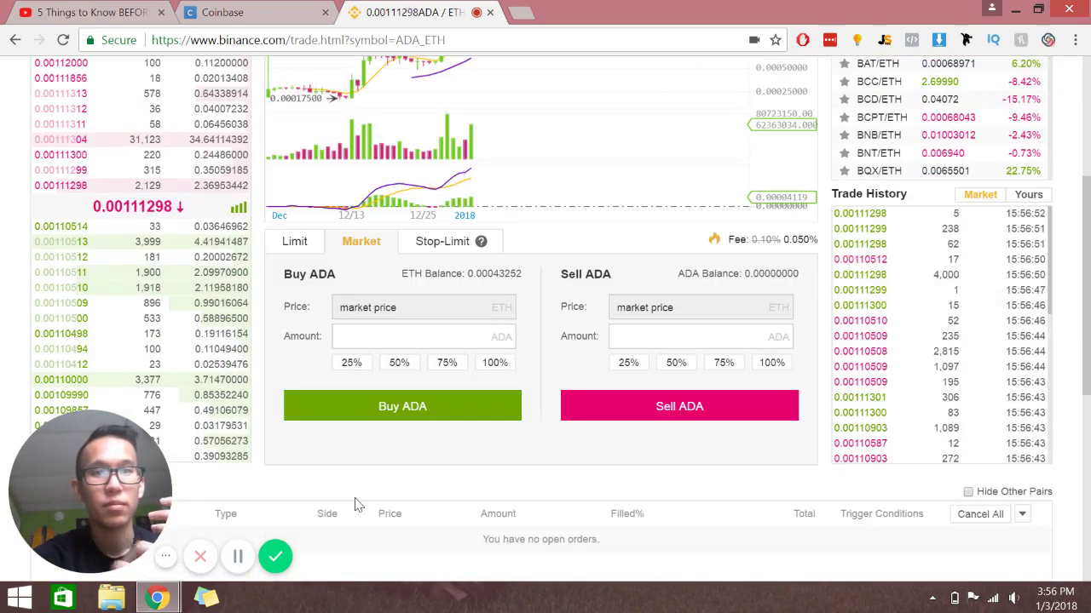
Step: Try filling the Buy ADA amount with 100% of the ETH balance, and clear the amount
click(424, 335)
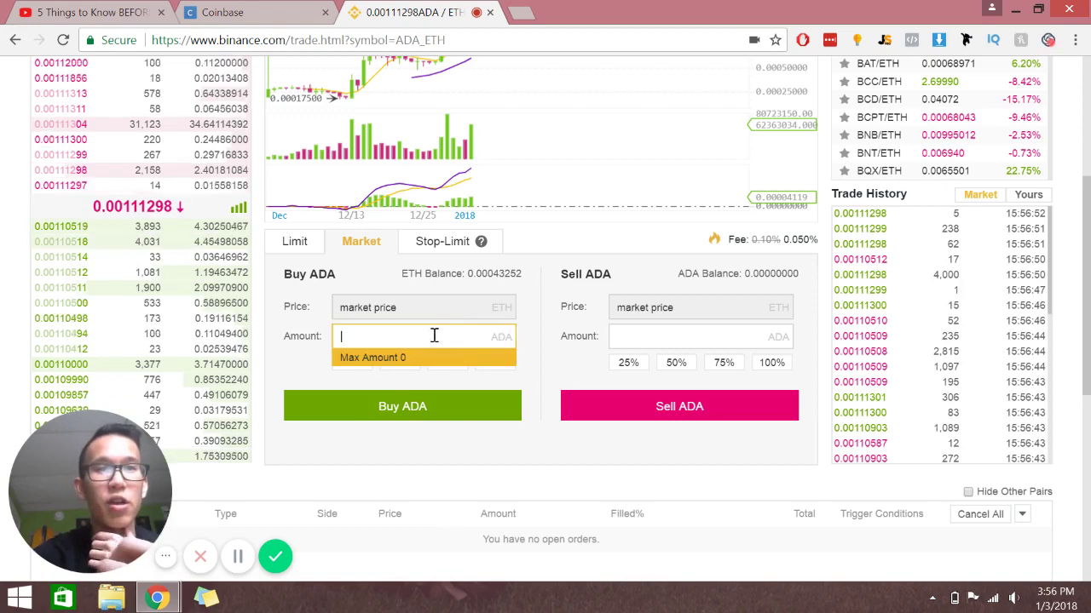
click(569, 361)
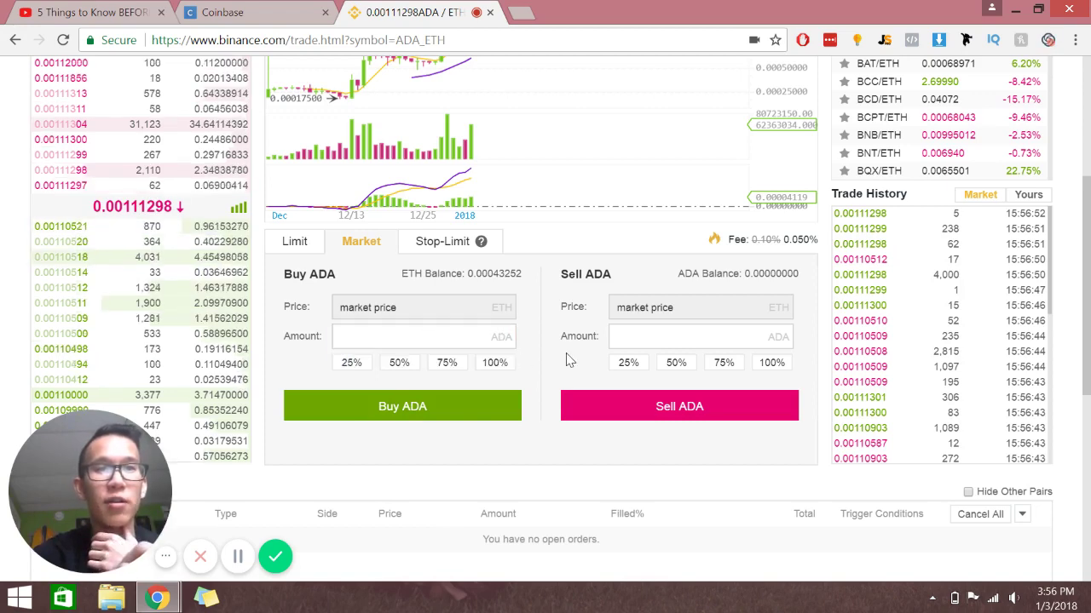
click(502, 368)
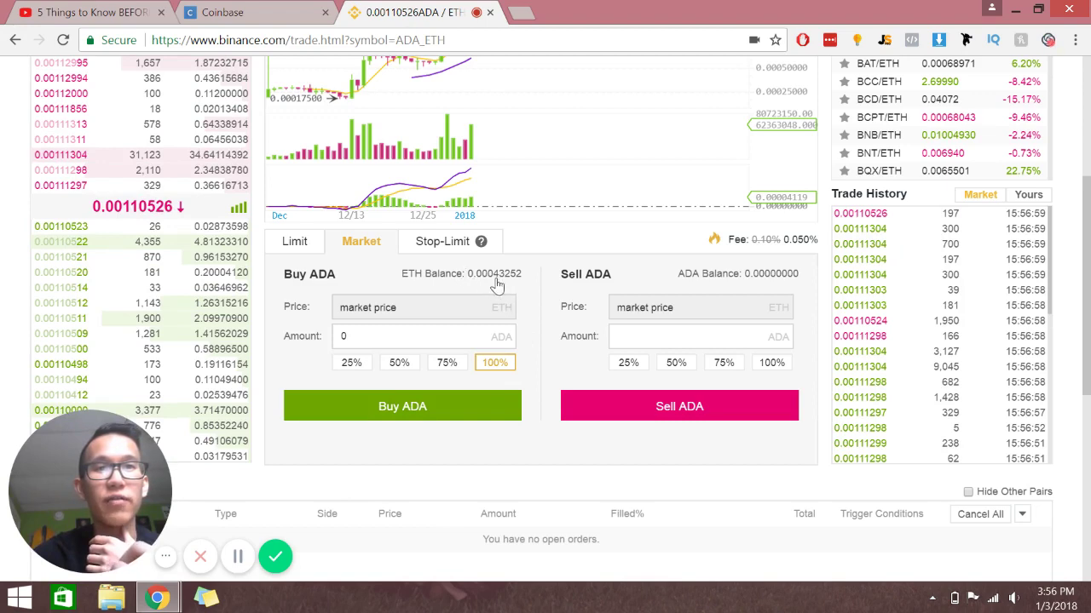
click(401, 345)
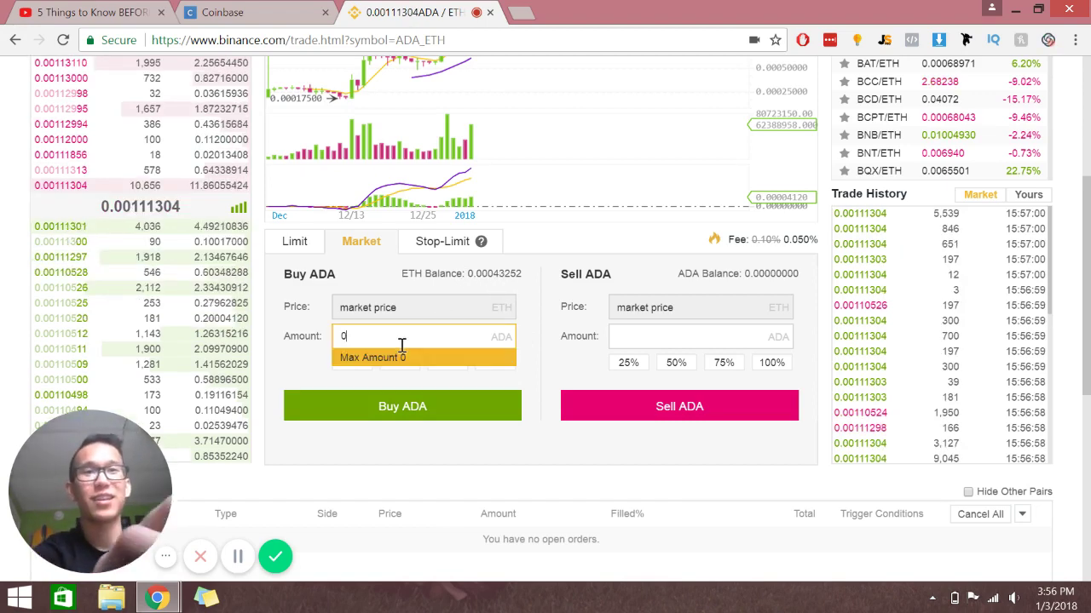
key(BackSpace)
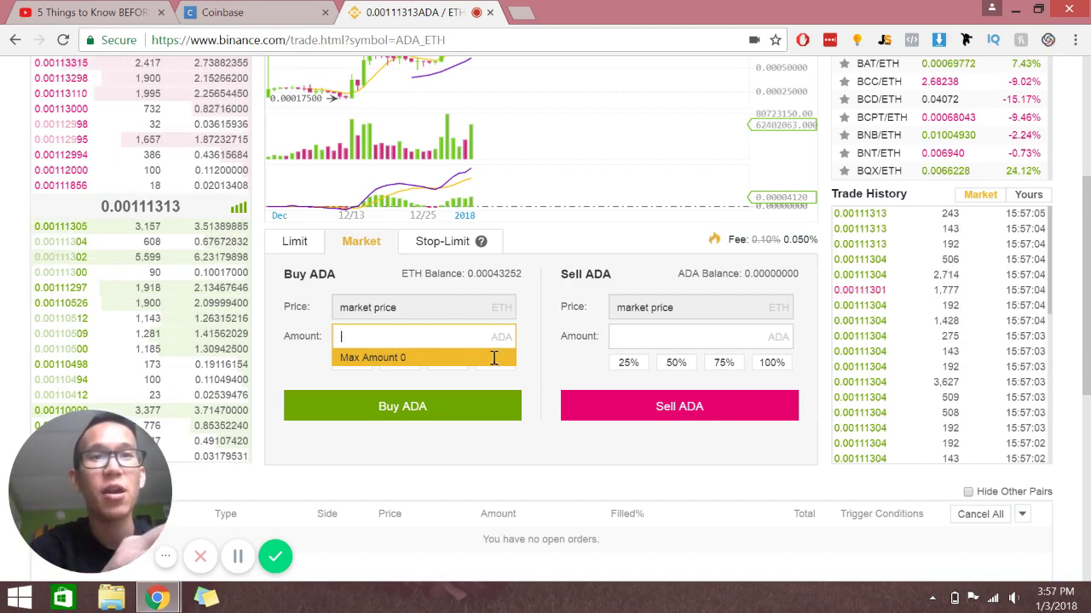
click(545, 365)
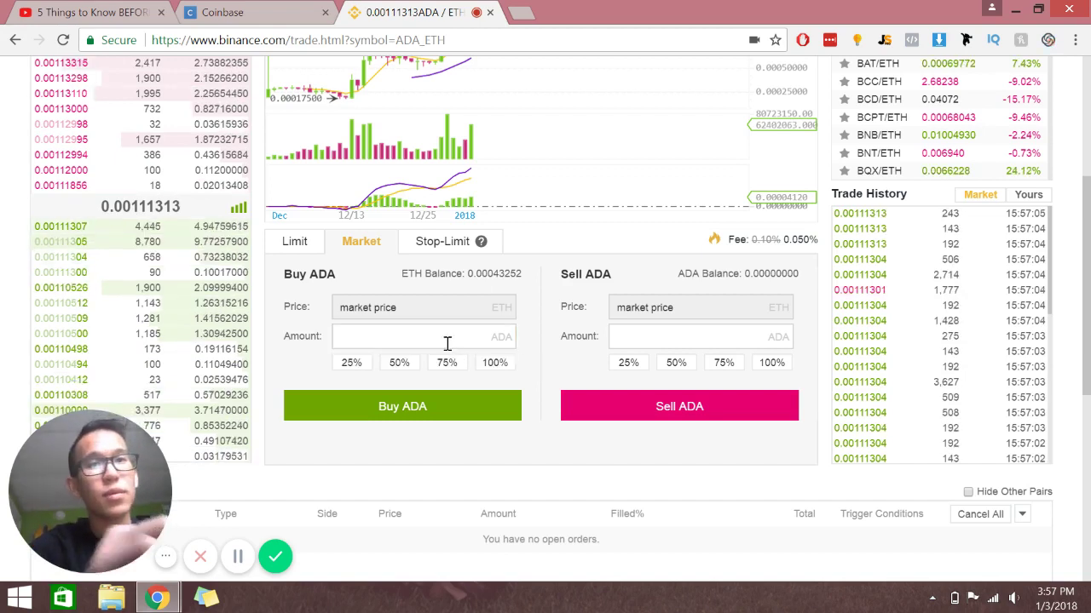
Step: Enter 10 ADA as the market buy amount, and compare with the Limit order form before returning to the Market form
click(447, 343)
text(1)
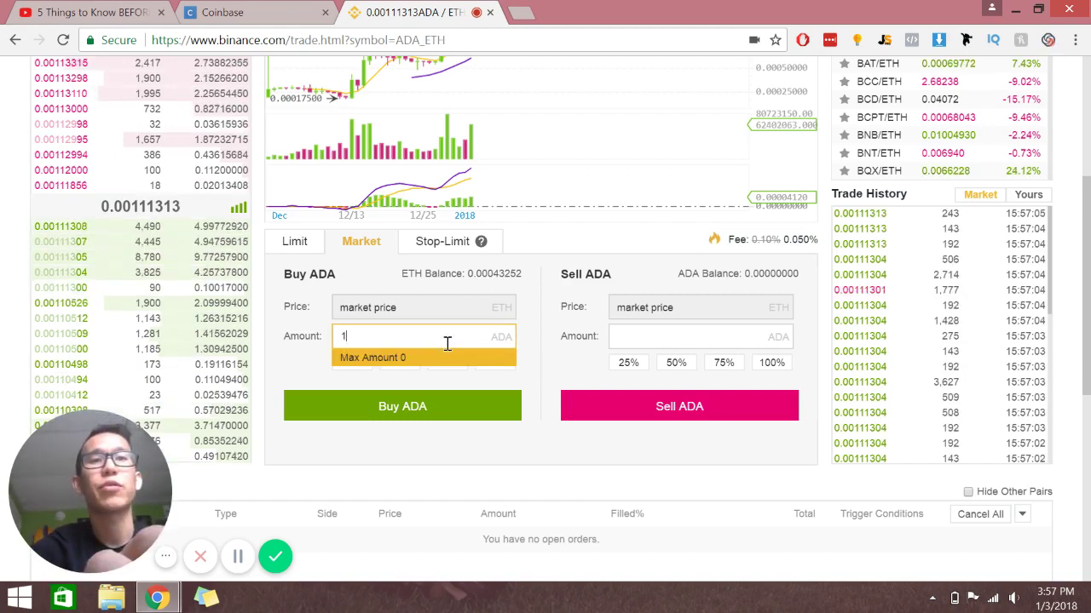
text(0)
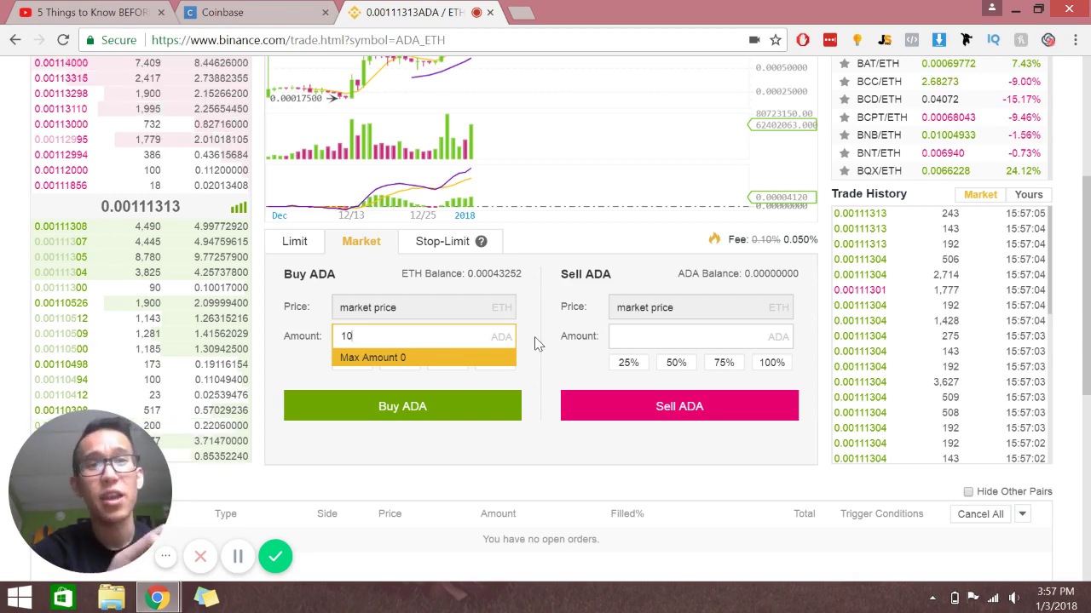
click(534, 339)
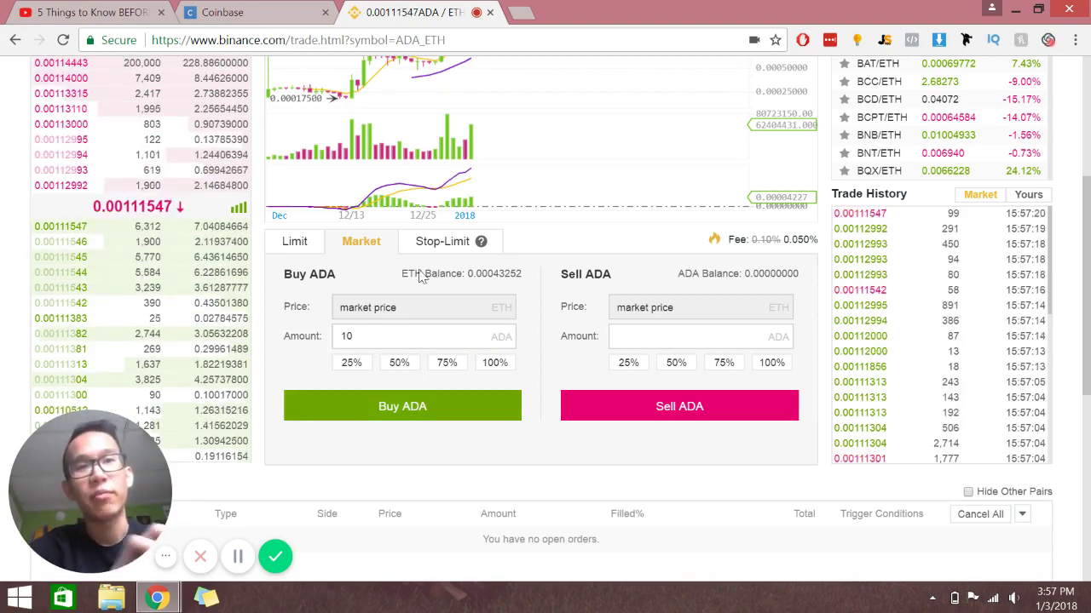
click(288, 242)
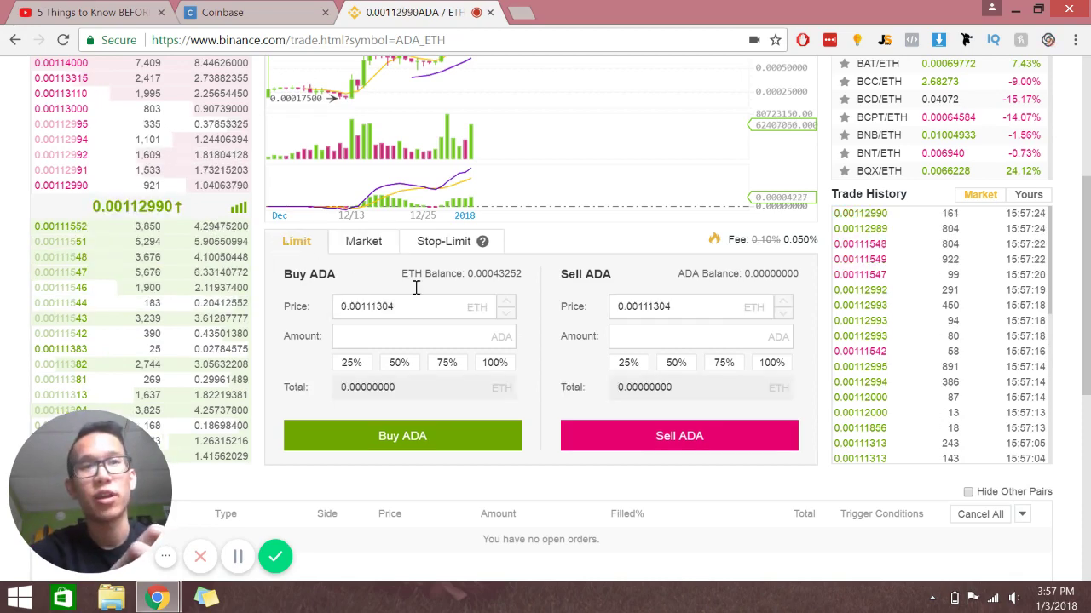
click(366, 242)
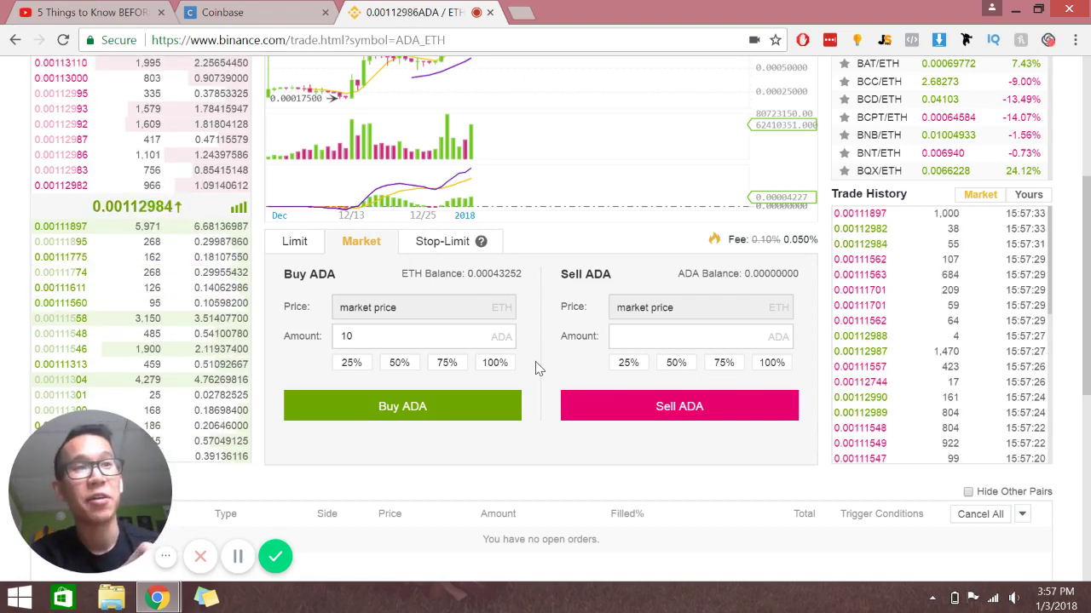
Step: Compare the Sell ADA amount field in the Market and Limit order forms, returning to the Market form
scroll(536, 368, down, 1)
scroll(536, 368, down, 1)
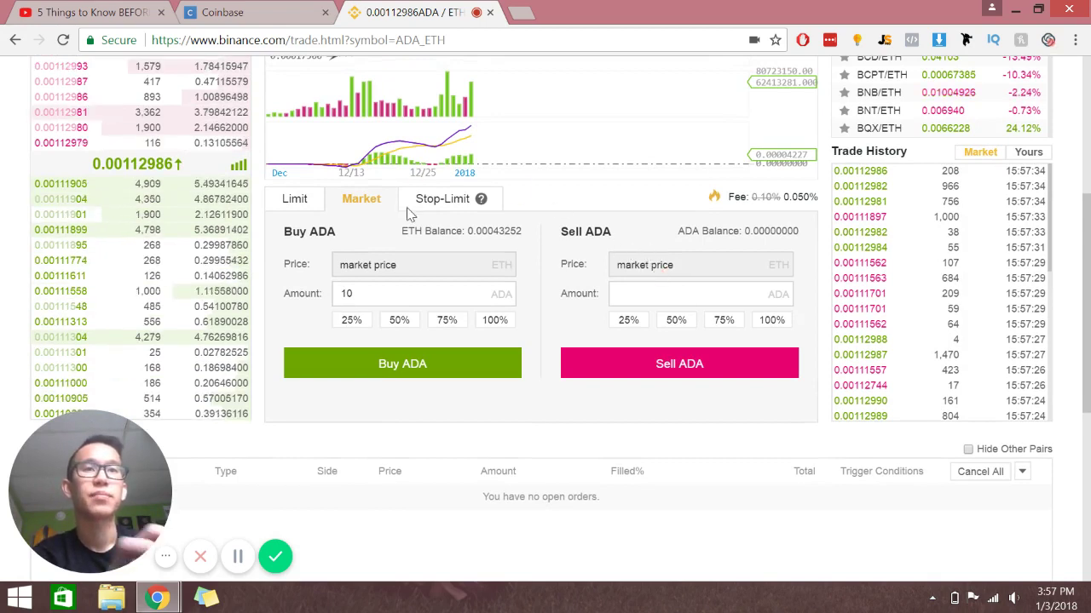
click(672, 296)
click(295, 199)
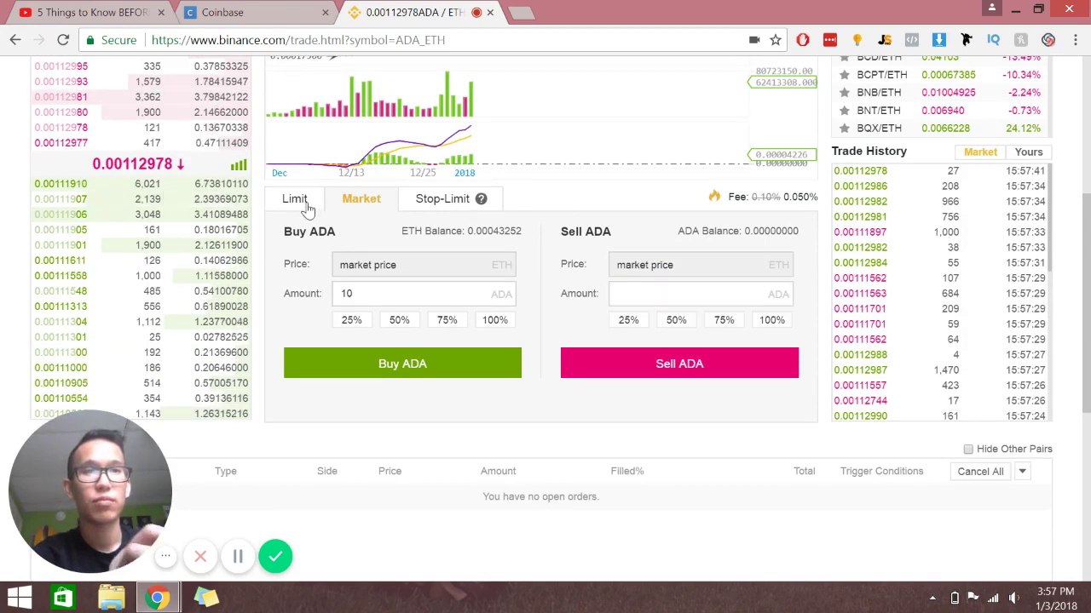
click(647, 291)
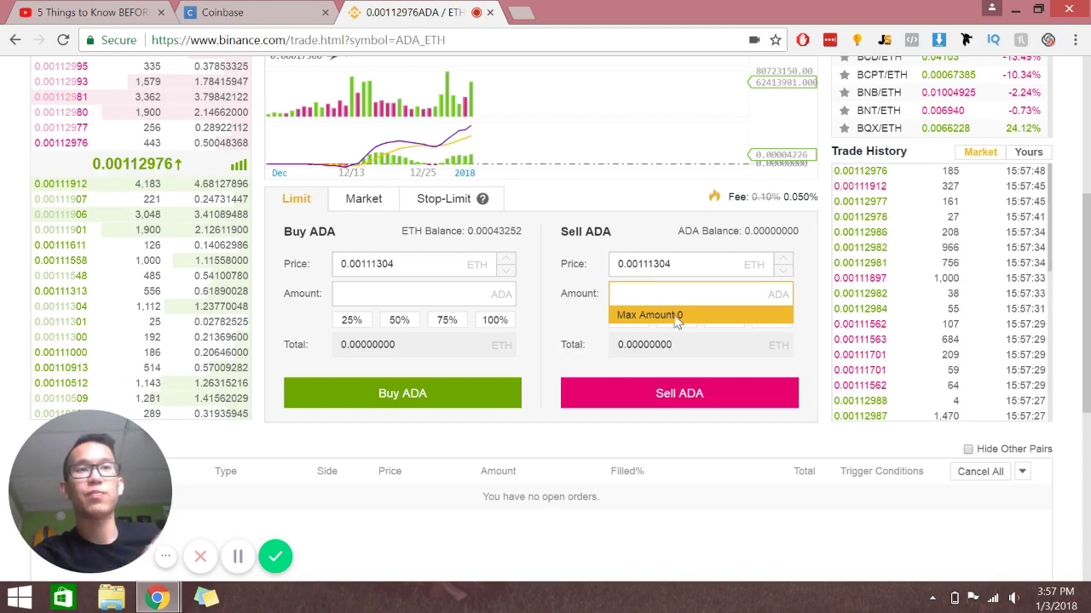
click(364, 201)
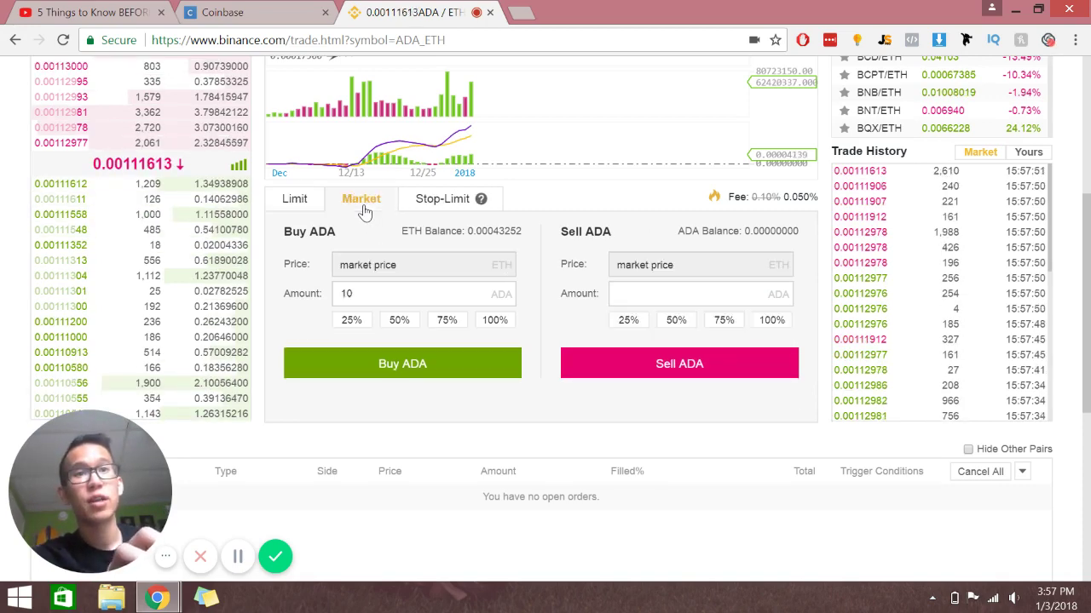
click(628, 292)
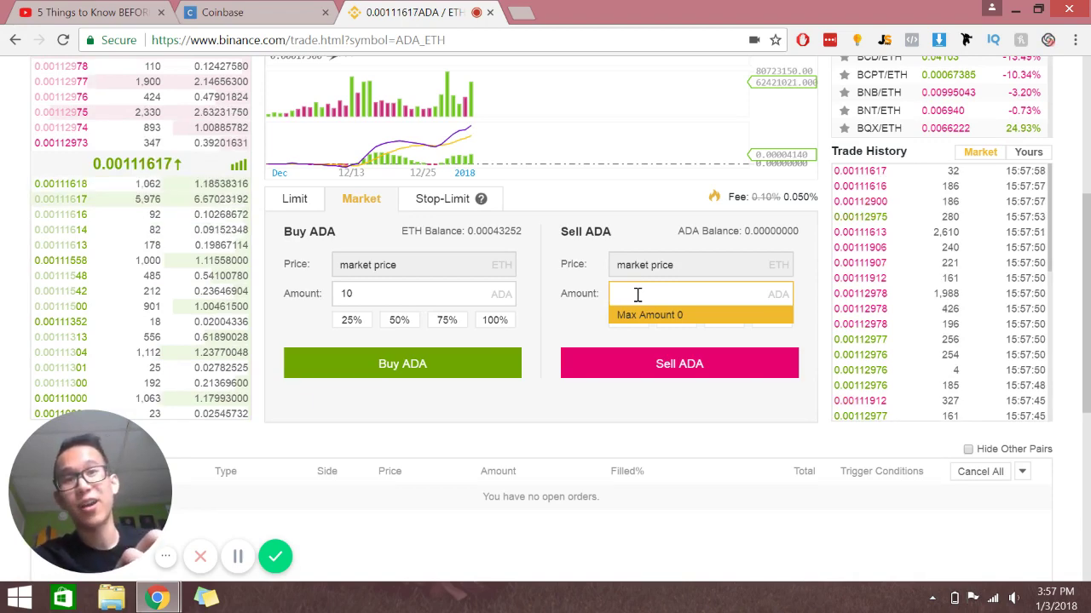
Step: Review the ADA/ETH chart and open orders, and enter 9 ADA as the market sell amount
scroll(525, 320, up, 4)
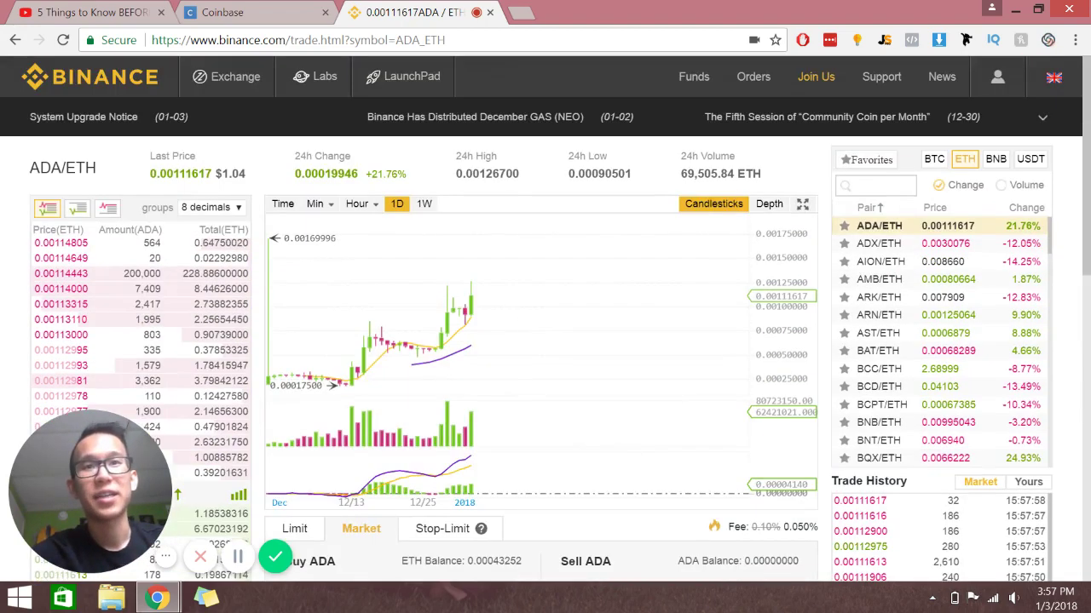
scroll(525, 320, down, 1)
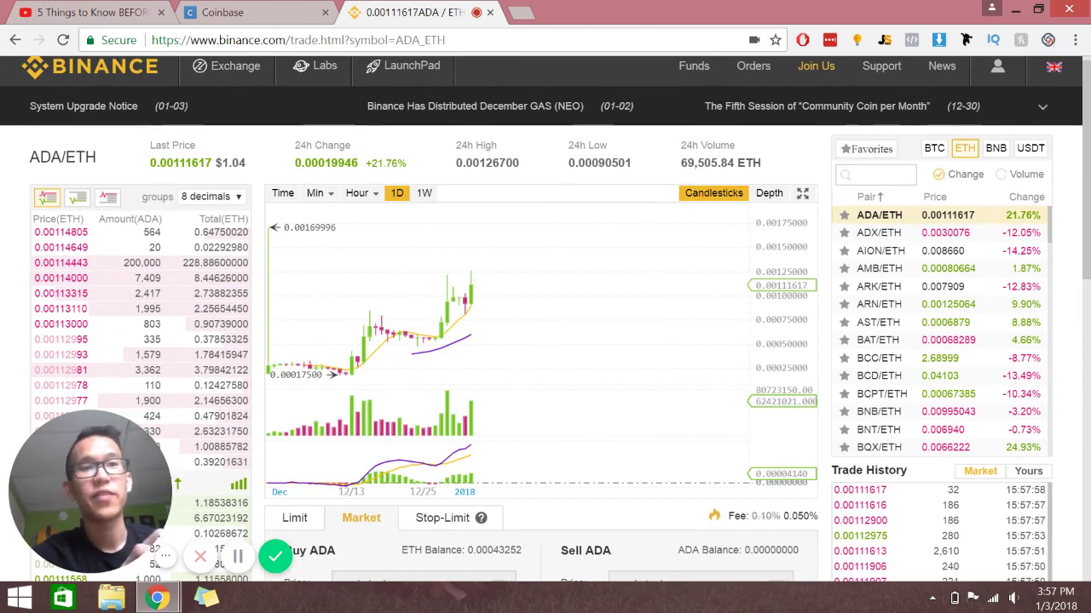
scroll(545, 320, down, 4)
scroll(528, 318, down, 2)
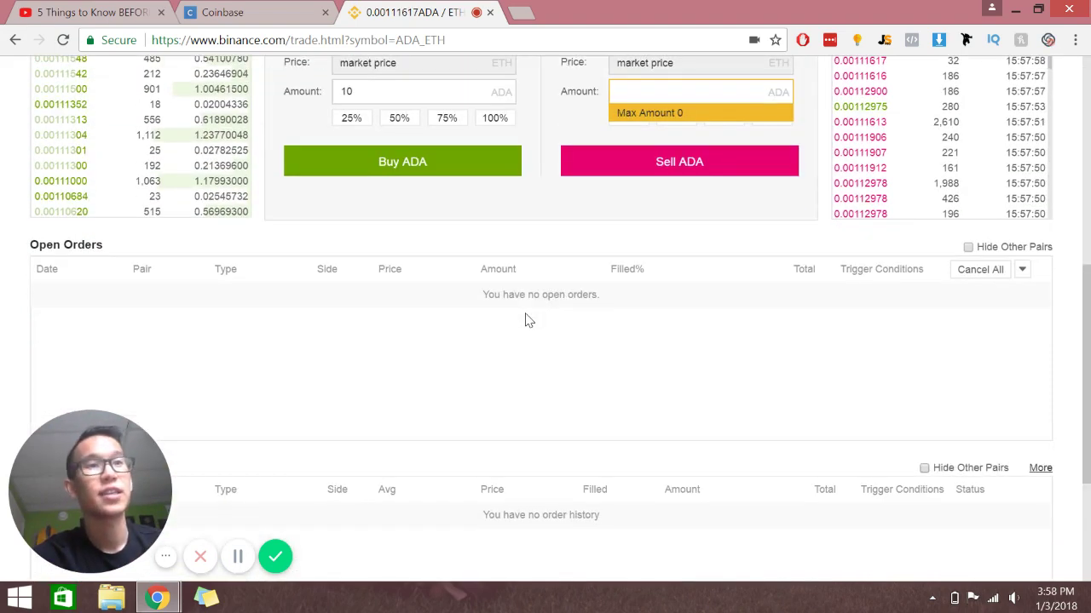
scroll(528, 319, up, 1)
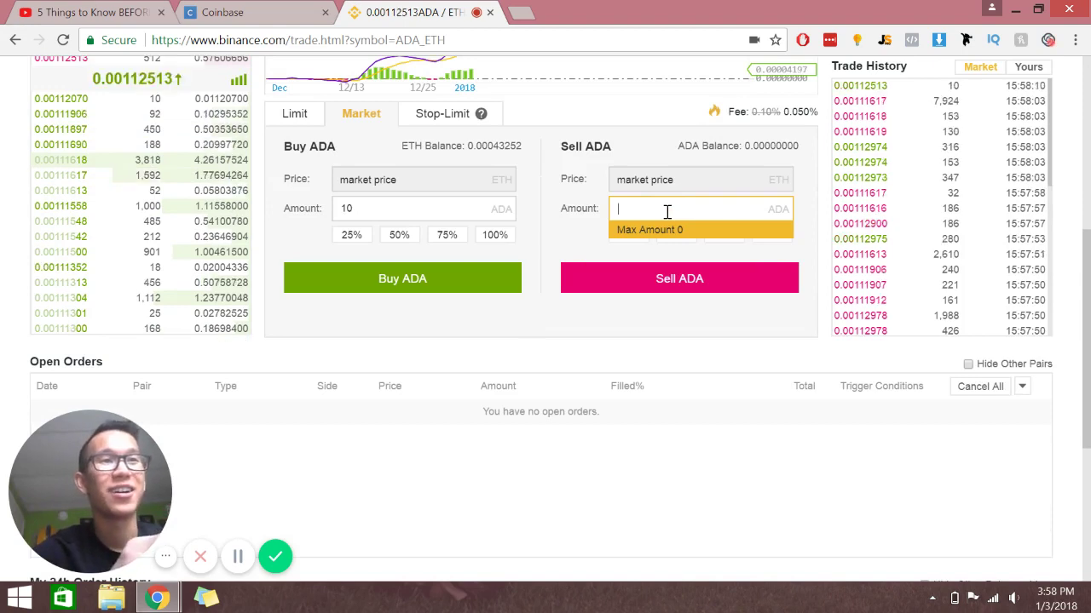
click(637, 210)
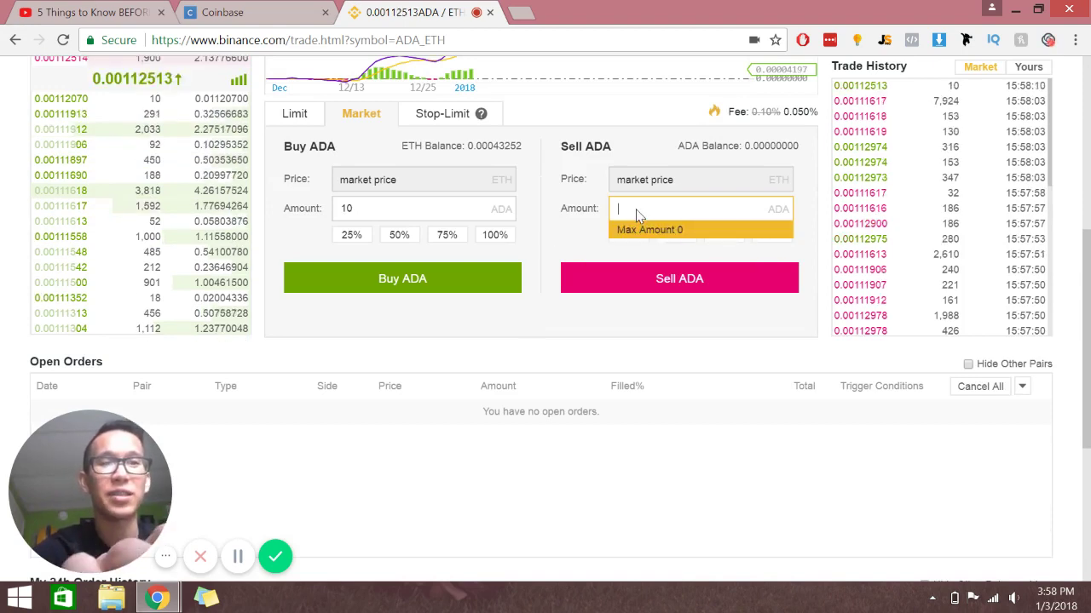
text(9)
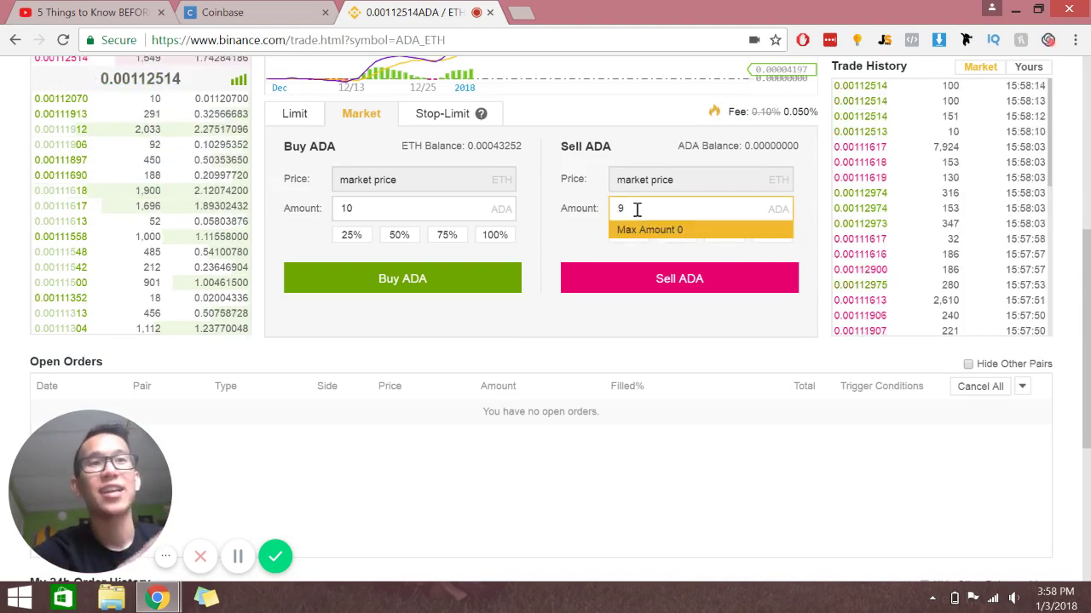
click(537, 241)
click(633, 207)
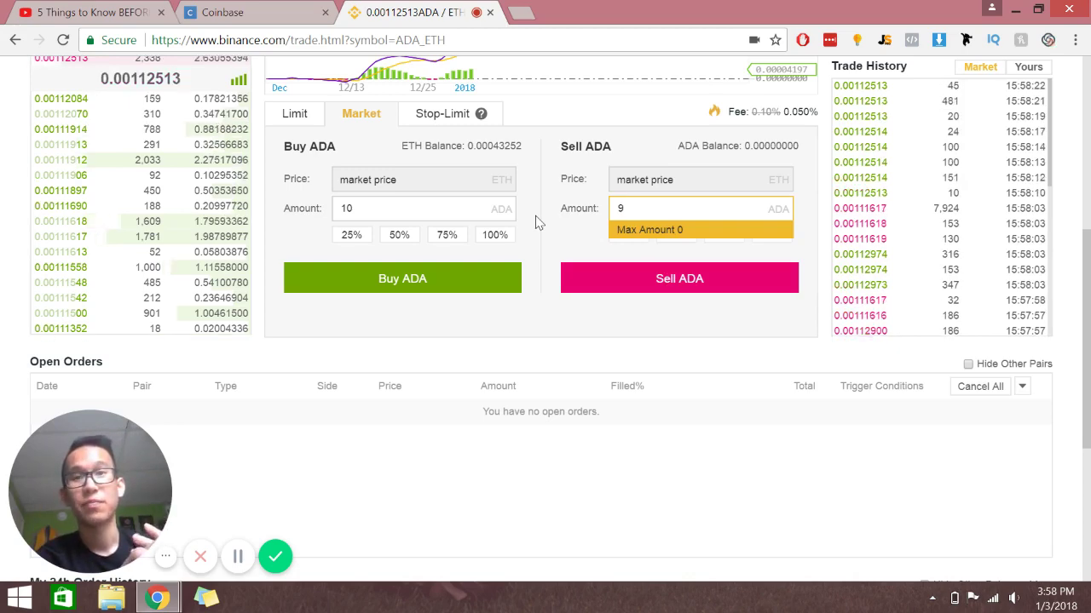
scroll(537, 222, up, 5)
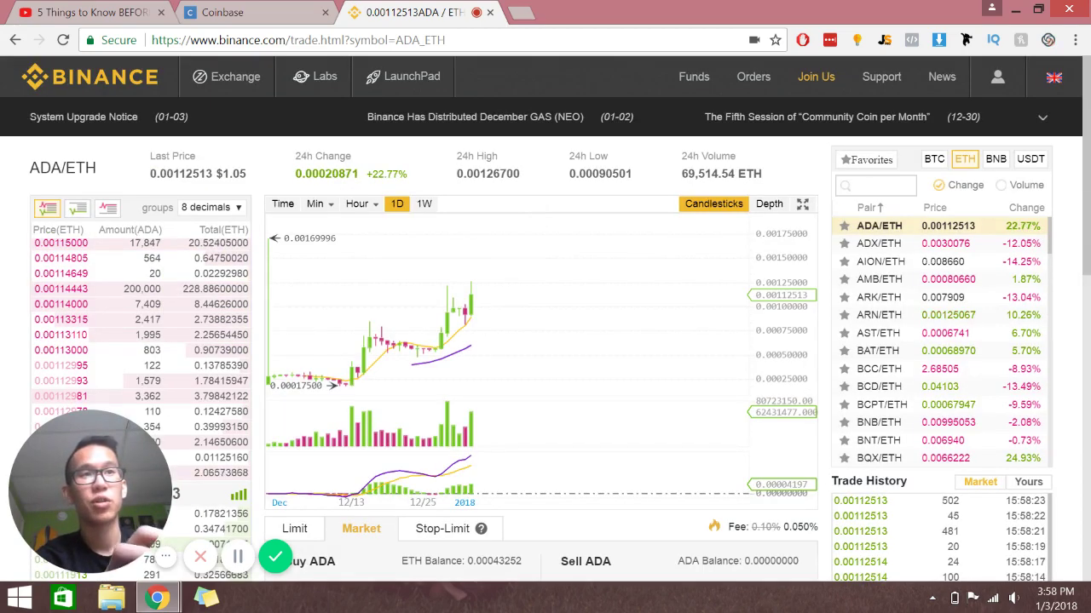
Step: Switch to Coinbase and open the accounts page to view the wallets and their transactions
mouse_move(602, 80)
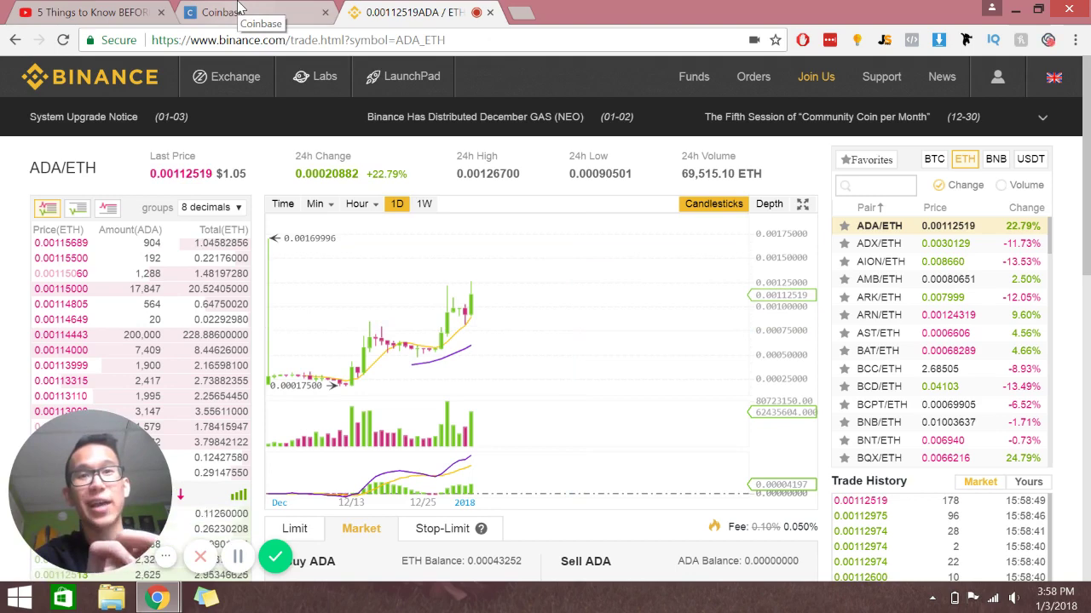
click(239, 7)
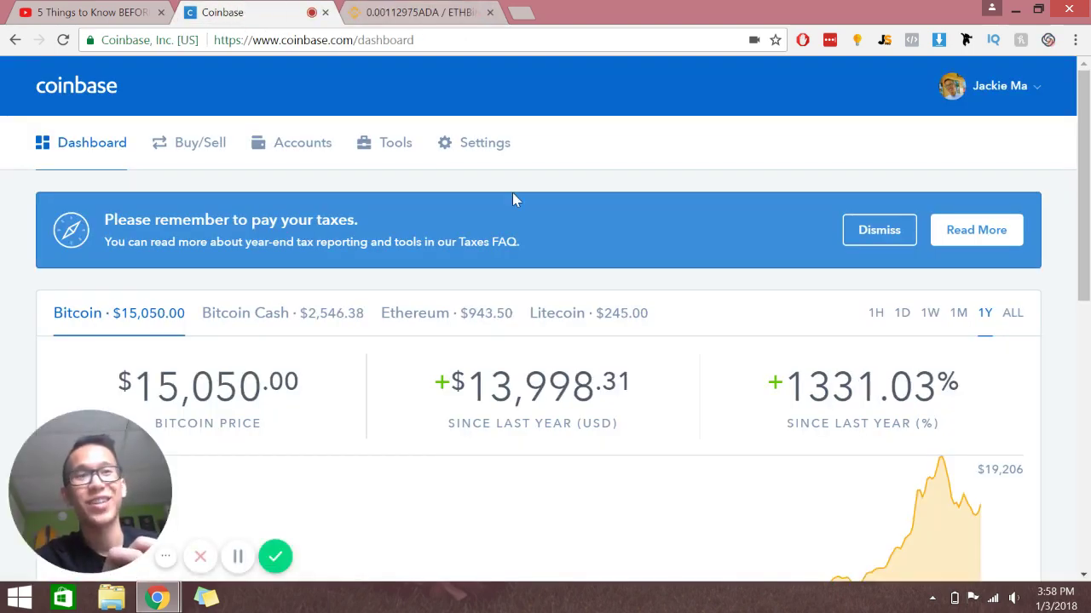
scroll(732, 247, down, 1)
scroll(732, 247, up, 1)
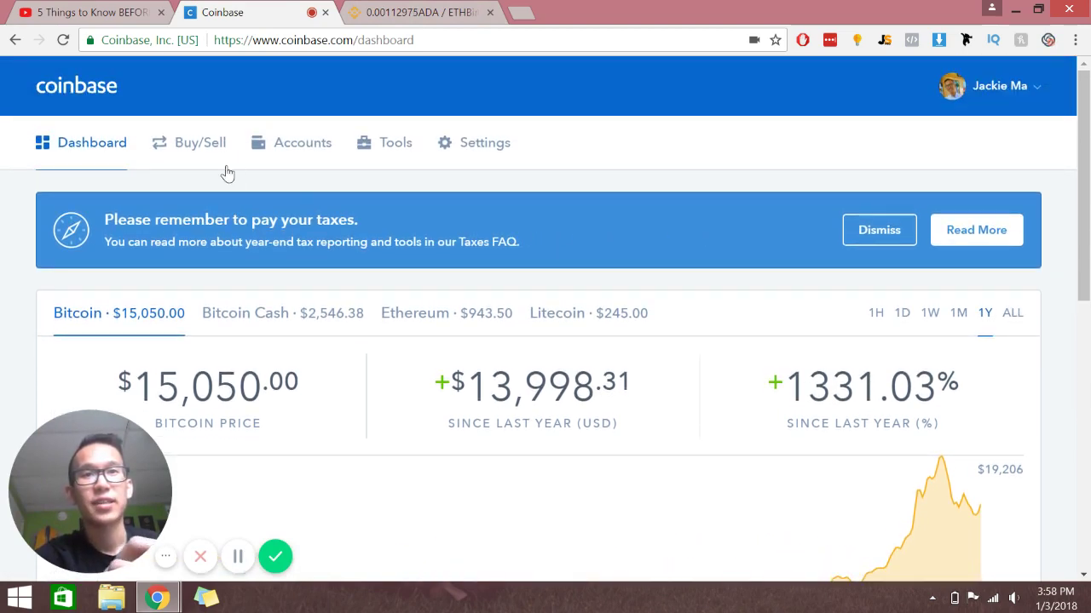
click(315, 153)
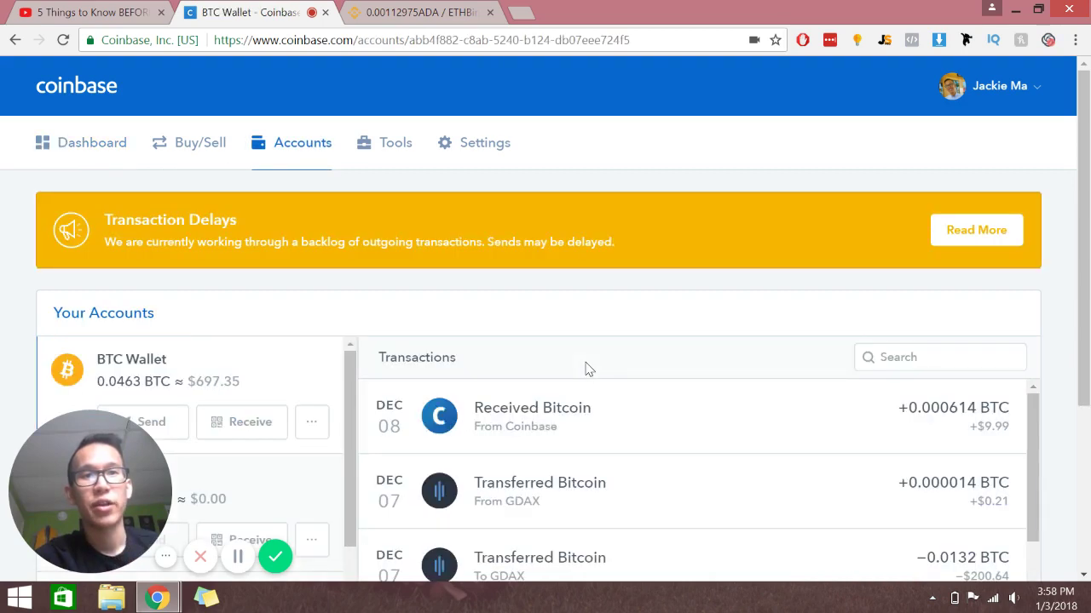
scroll(586, 368, down, 1)
scroll(586, 368, down, 1)
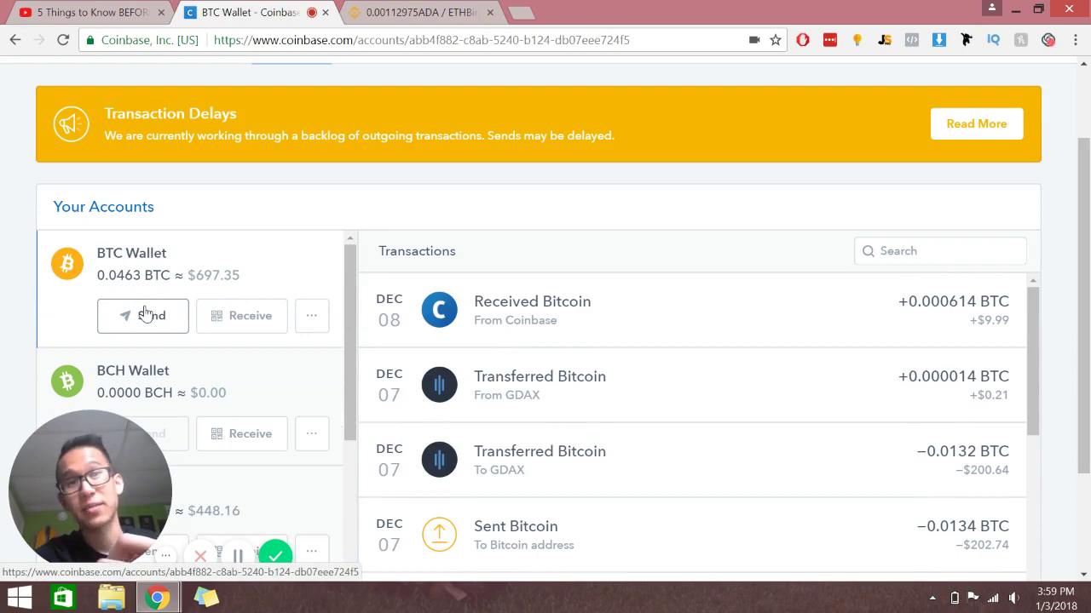
Step: Open the BTC wallet's Send form and its Receive dialog in turn, closing each without making a transfer
click(178, 316)
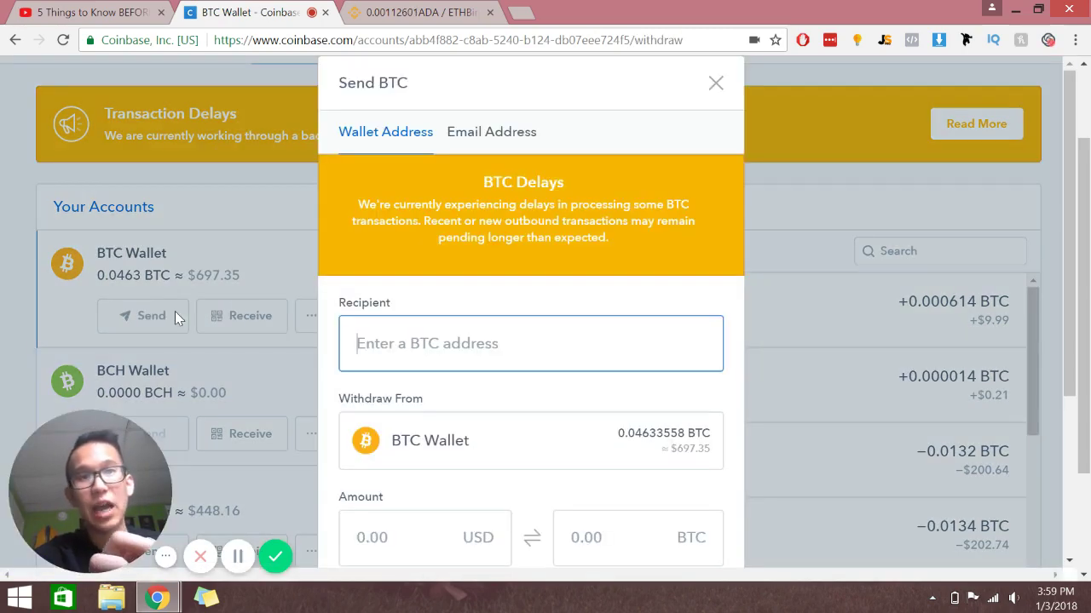
click(716, 83)
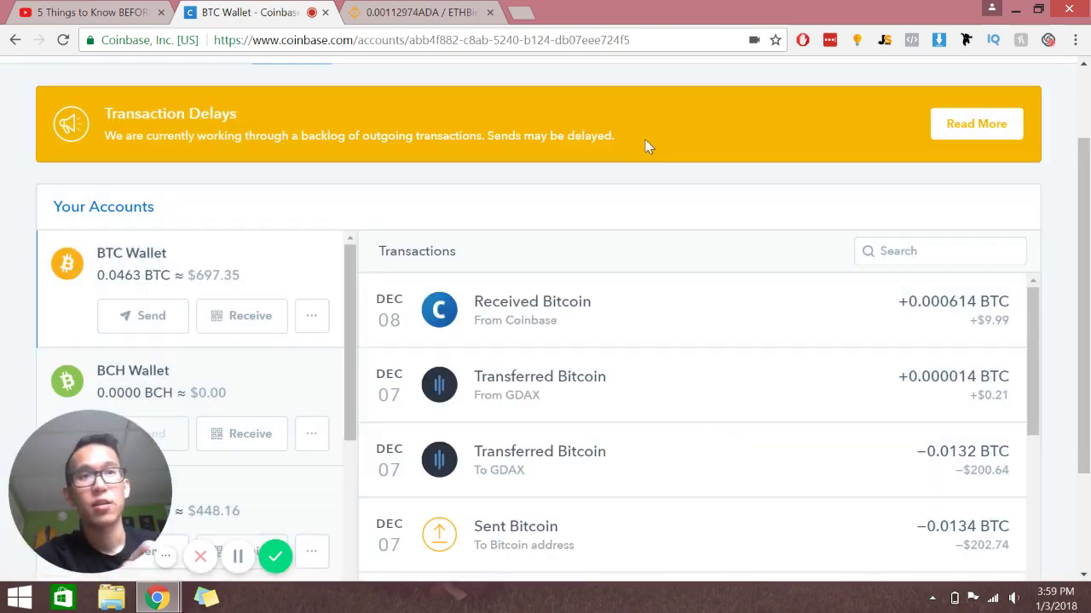
click(247, 319)
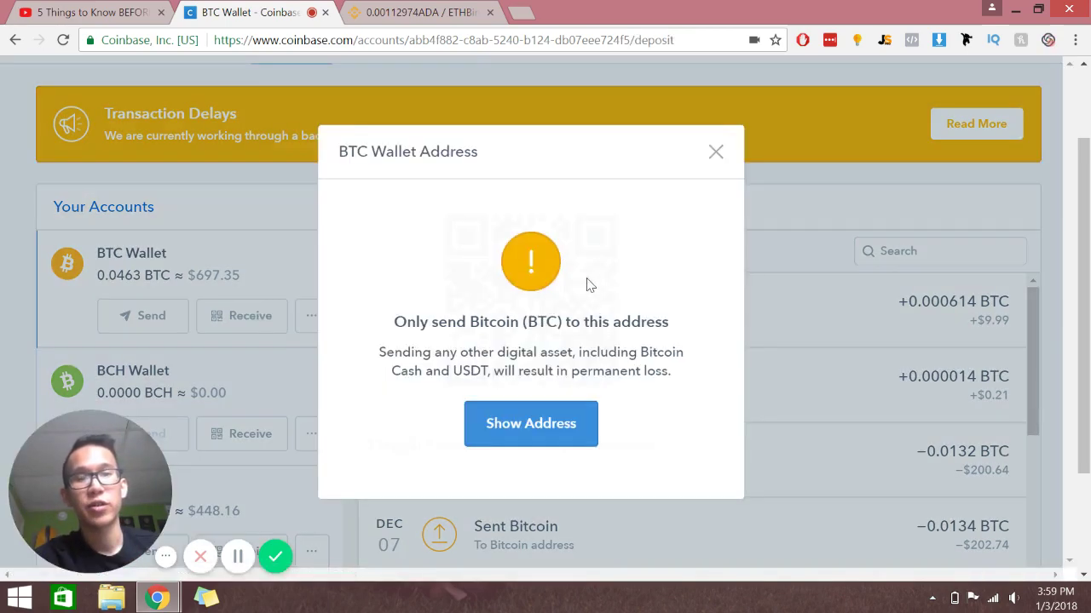
click(716, 155)
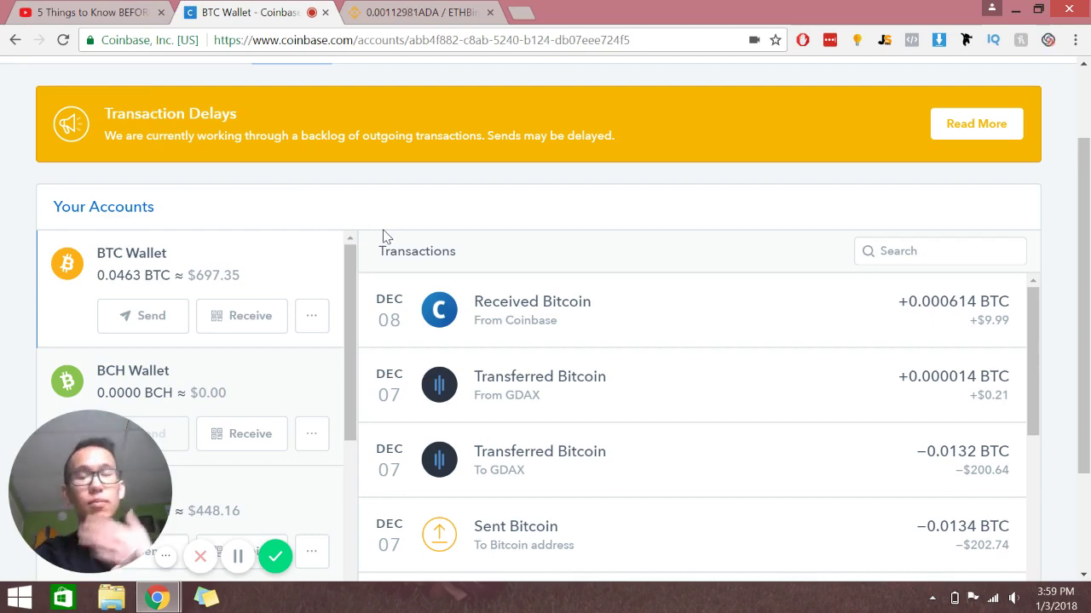
Step: Alternate between the Binance ADA/ETH trading page and the Coinbase wallets to compare them, ending on Coinbase
click(406, 8)
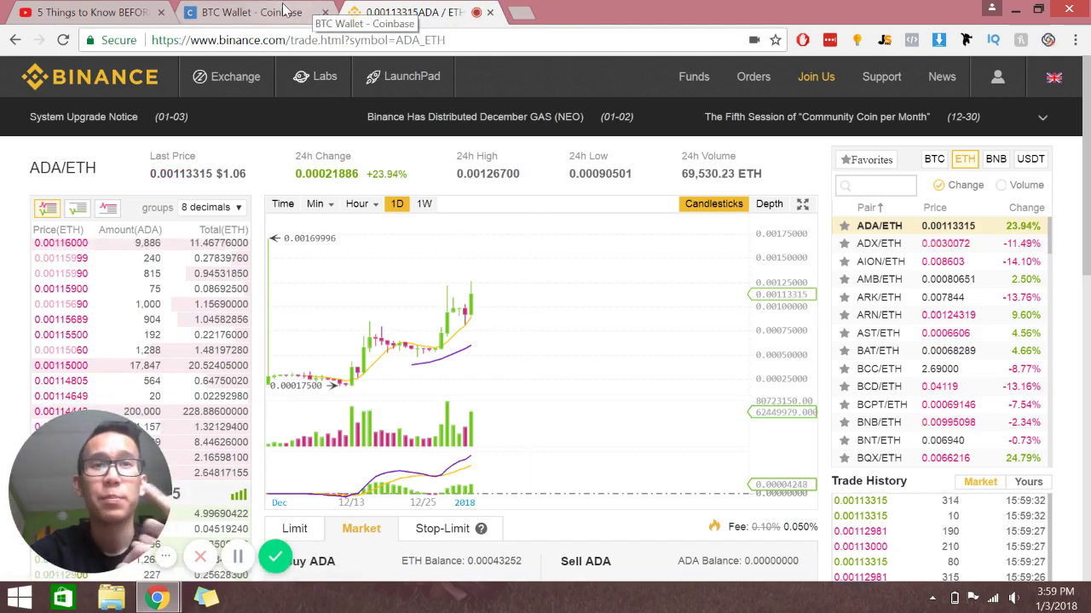
click(286, 11)
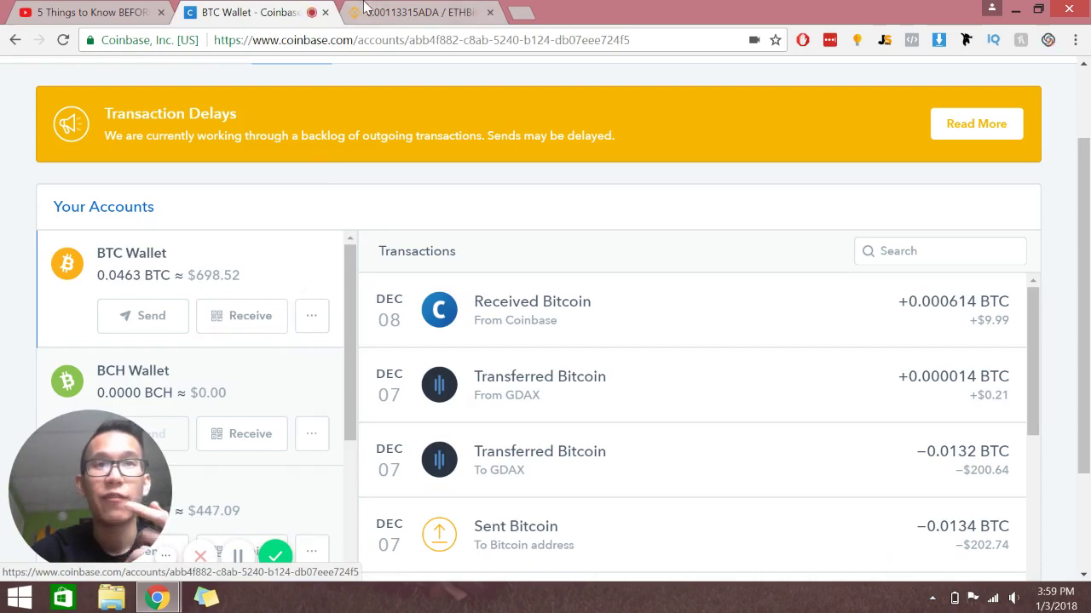
click(394, 10)
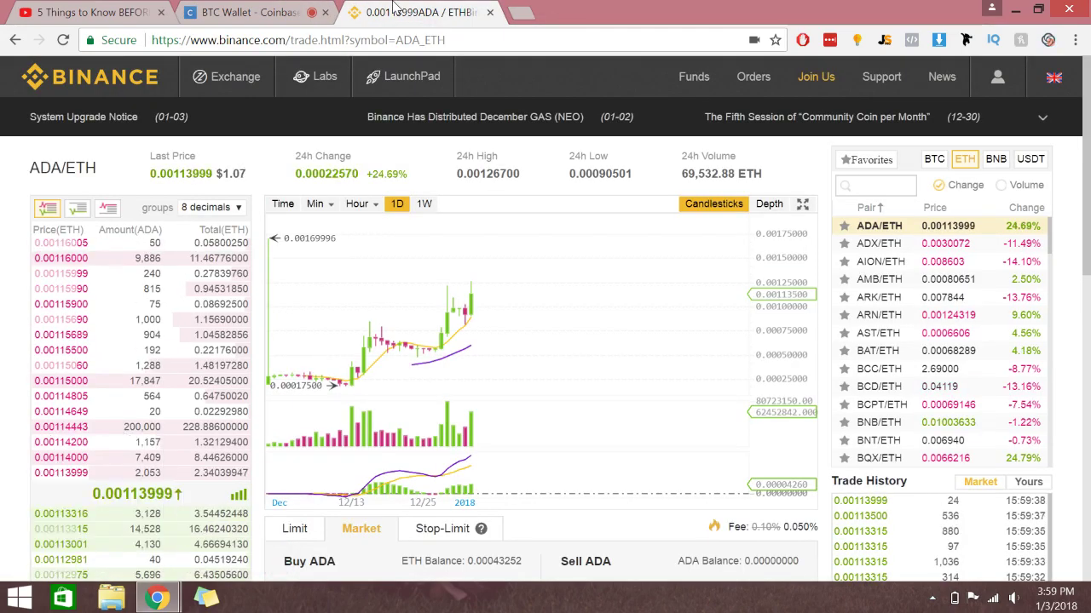
click(280, 9)
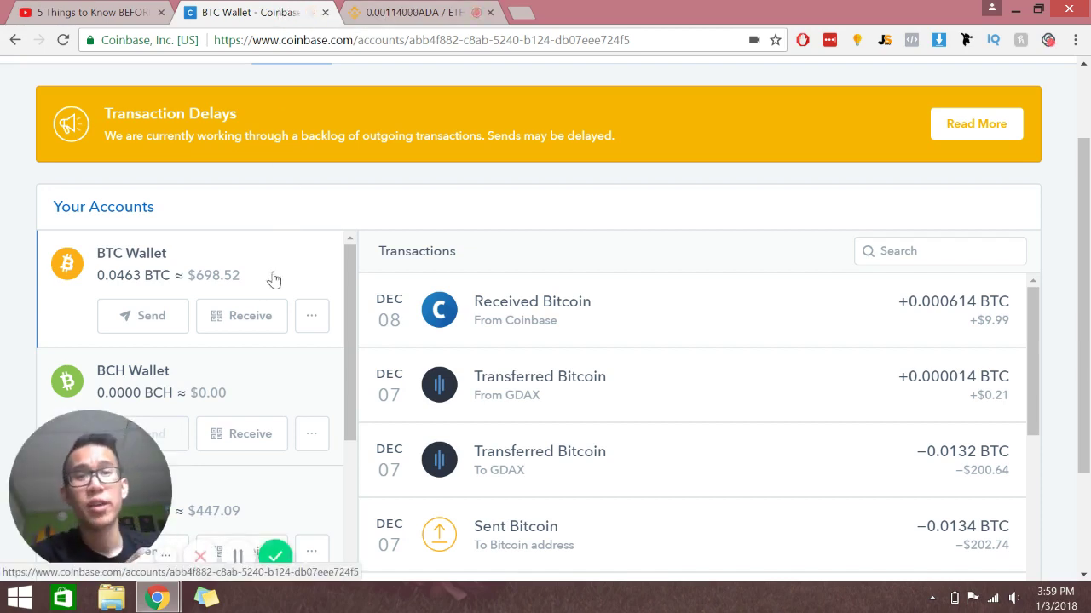
Step: Show the BTC wallet's receiving address with its QR code, and close the address dialog
click(234, 322)
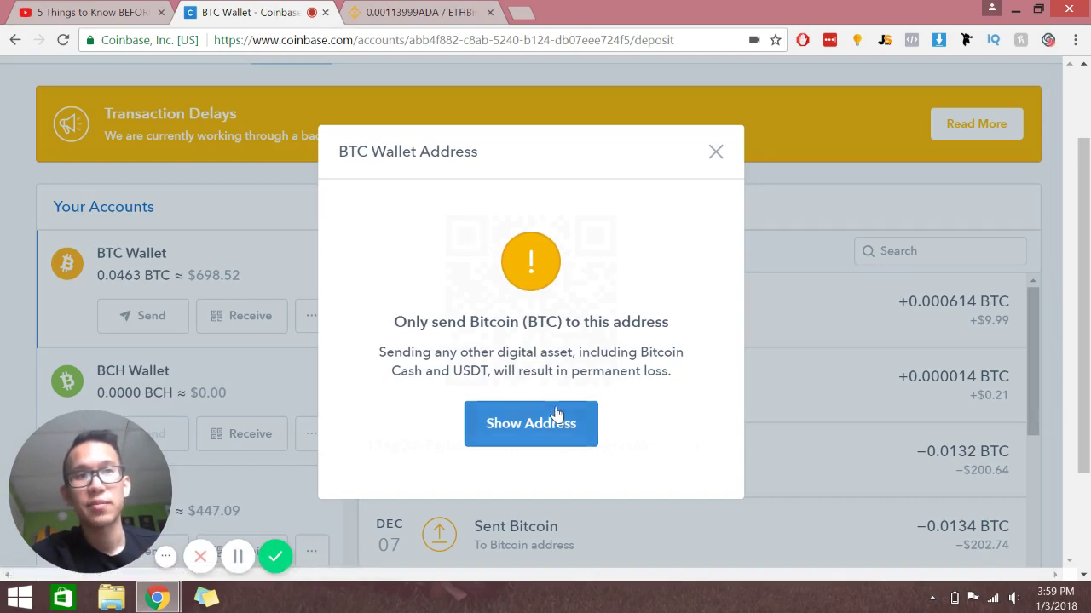
click(556, 414)
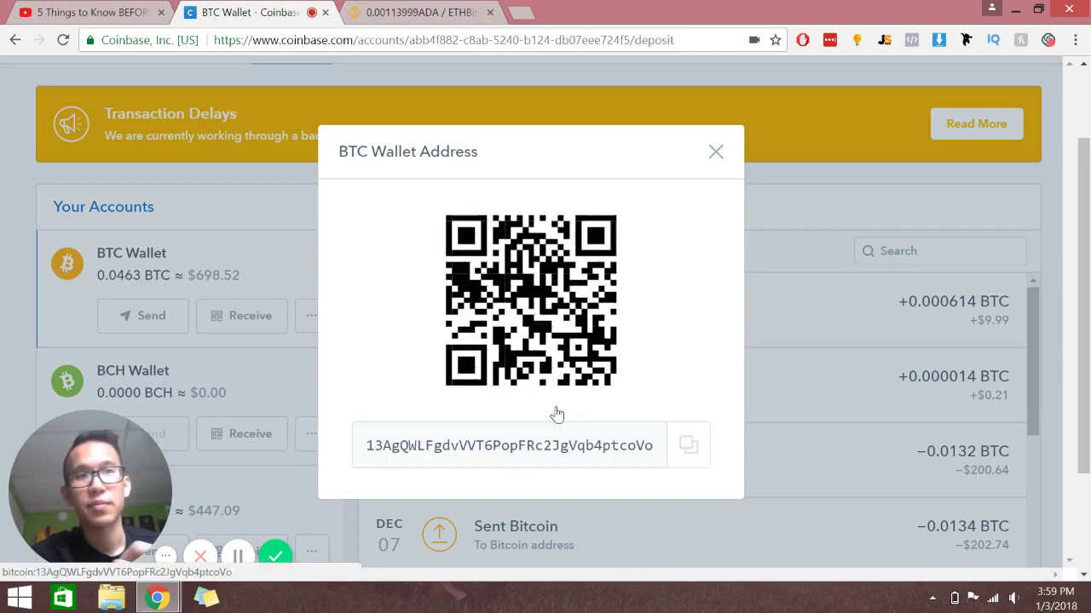
click(716, 153)
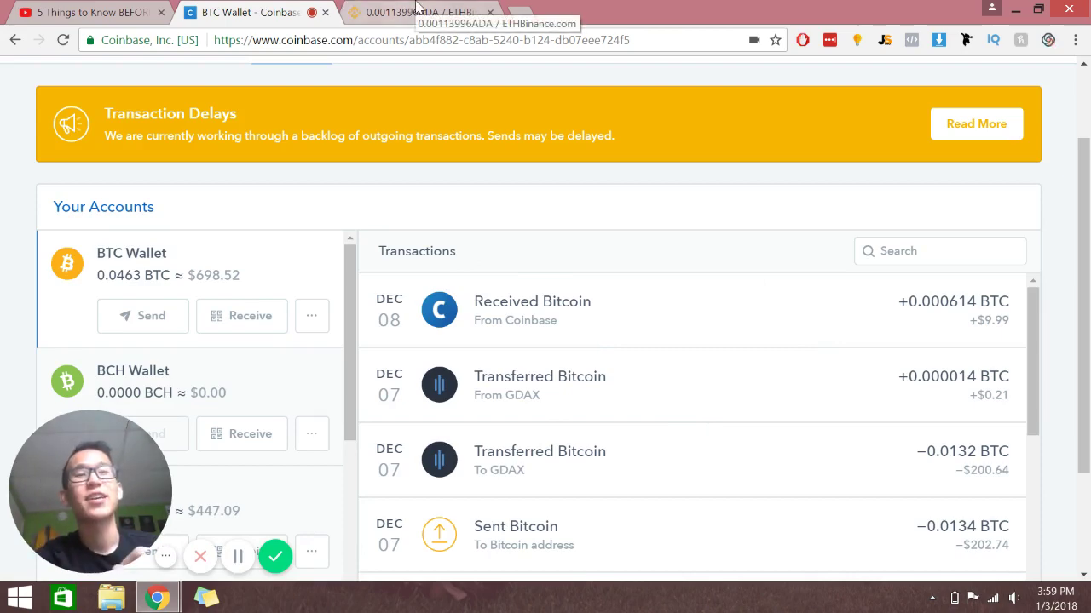
Step: Review the Coinbase sign-up link in the YouTube video's description, and return to the Coinbase accounts page
click(124, 12)
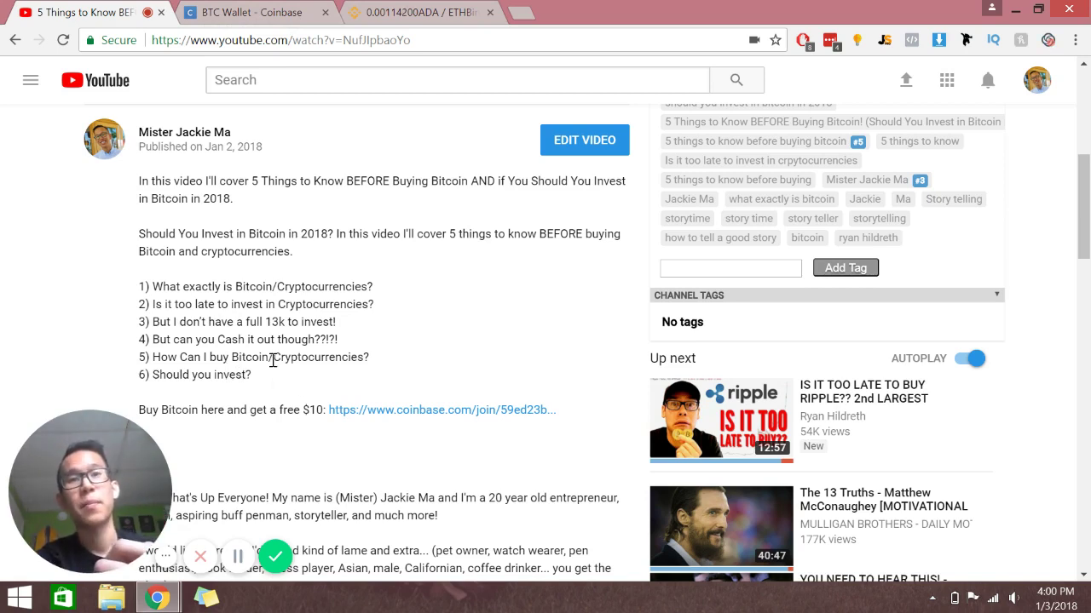
click(289, 9)
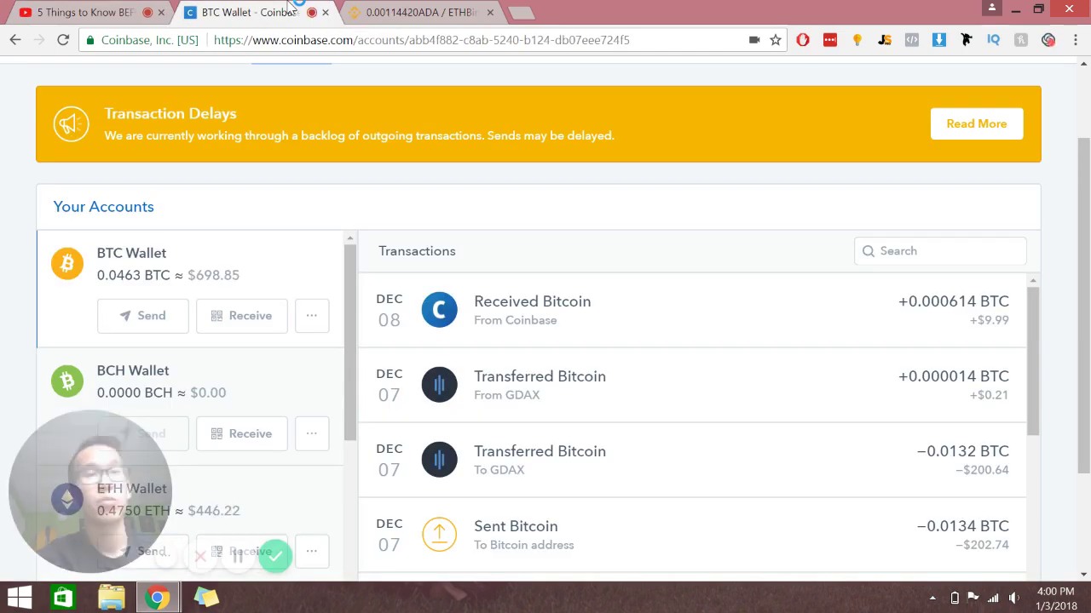
click(106, 12)
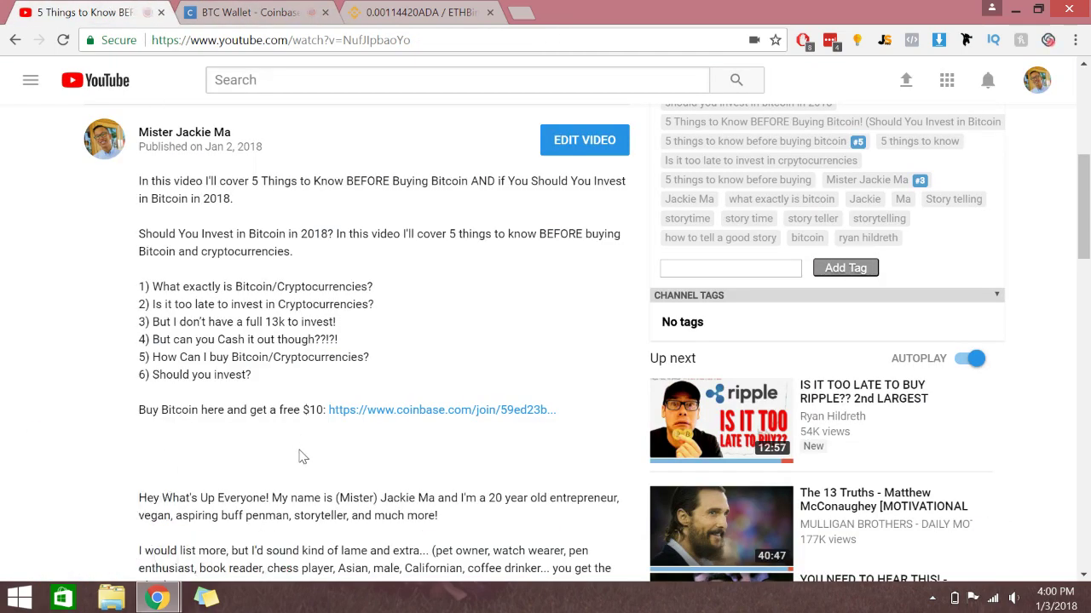
click(228, 9)
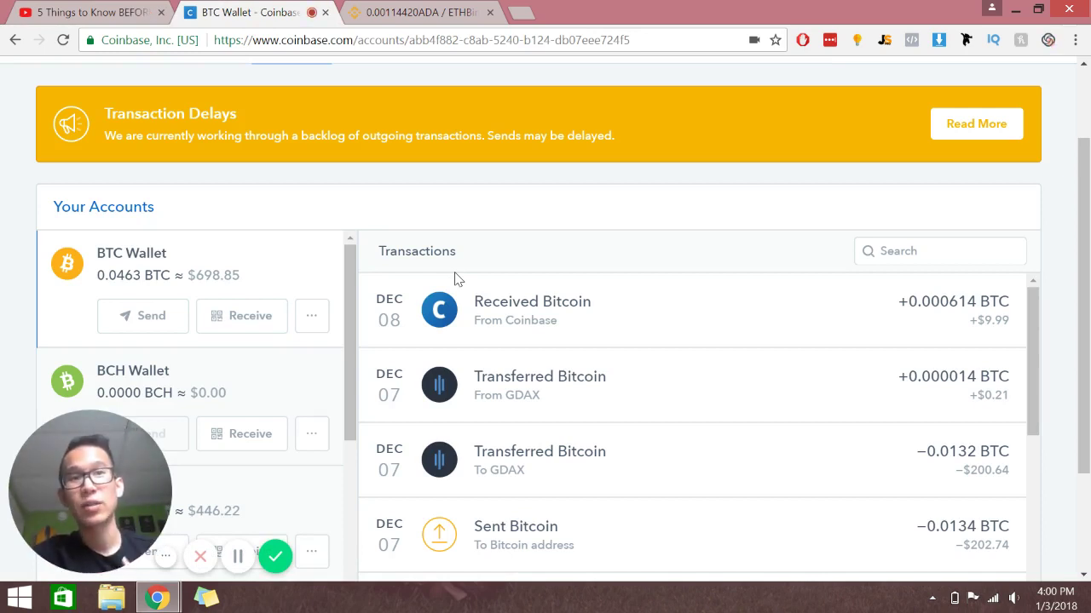
Step: Open the Coinbase dashboard, and return to it after checking the ADA/ETH chart on Binance, dismissing the low-battery notice
scroll(454, 279, up, 2)
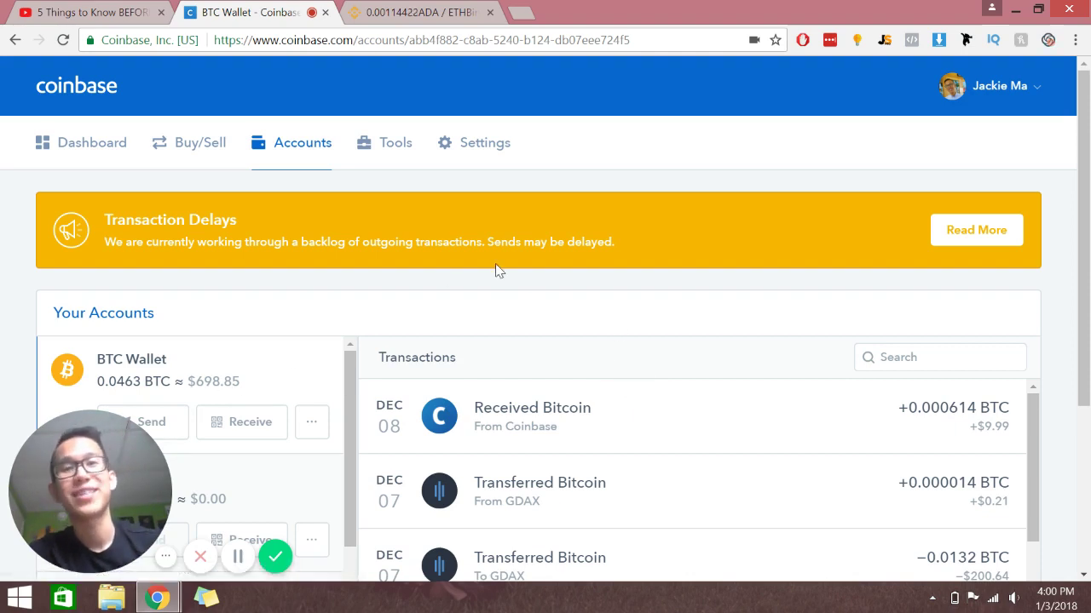
scroll(499, 270, down, 1)
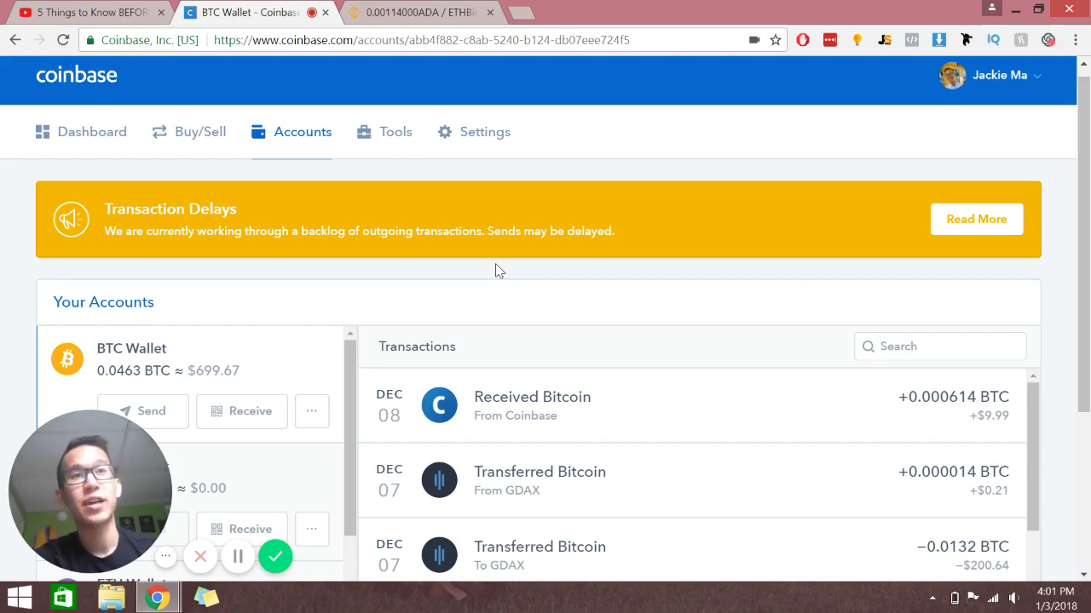
click(110, 134)
click(431, 11)
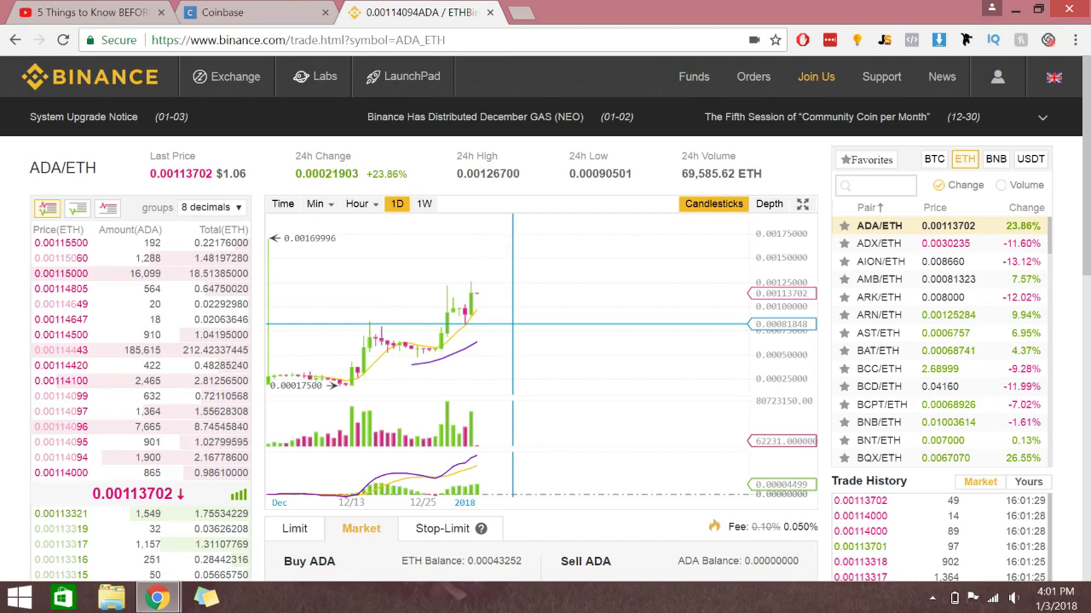
click(273, 8)
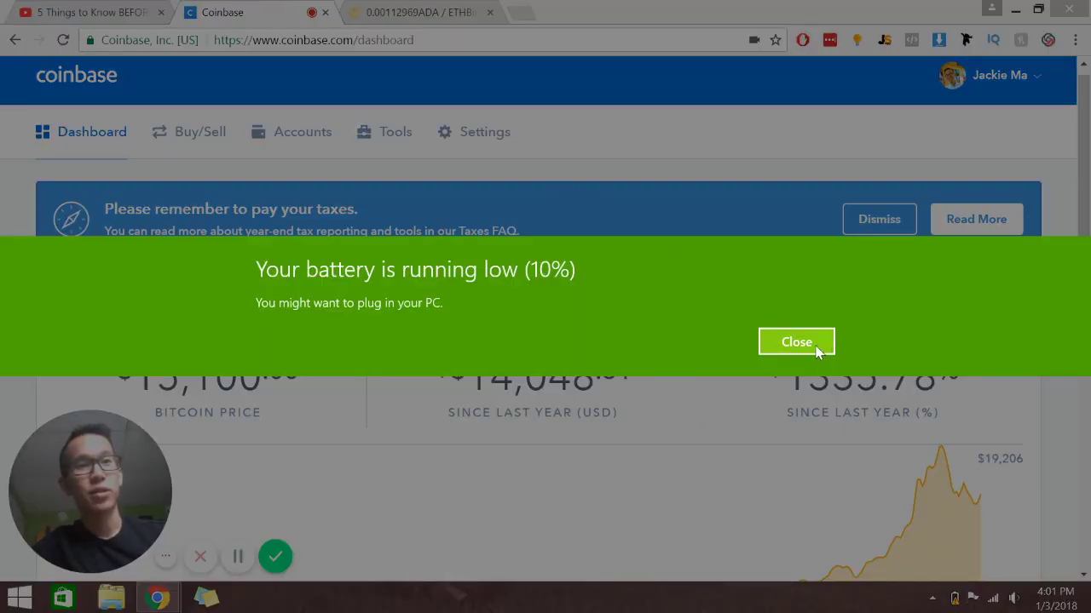
click(796, 343)
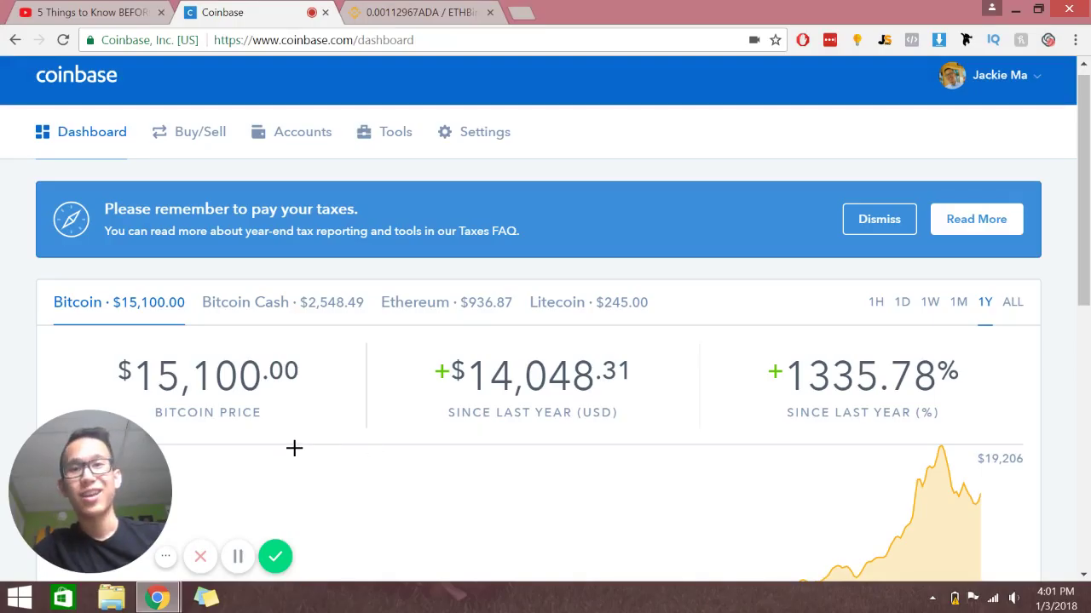